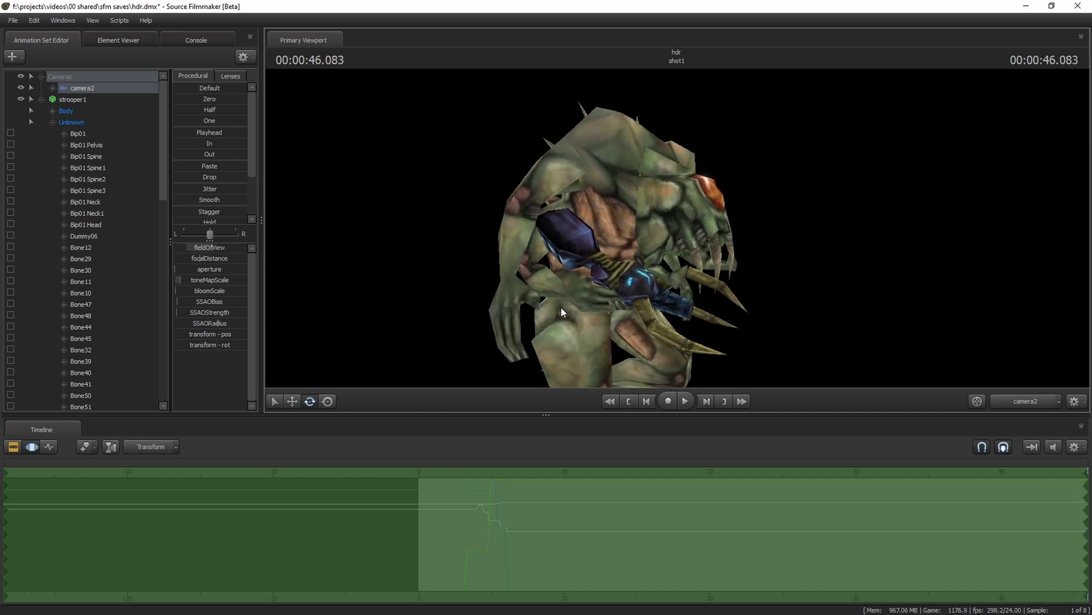
Move the playhead to the start of shot1 and unload the current map from the viewport.
key(Home)
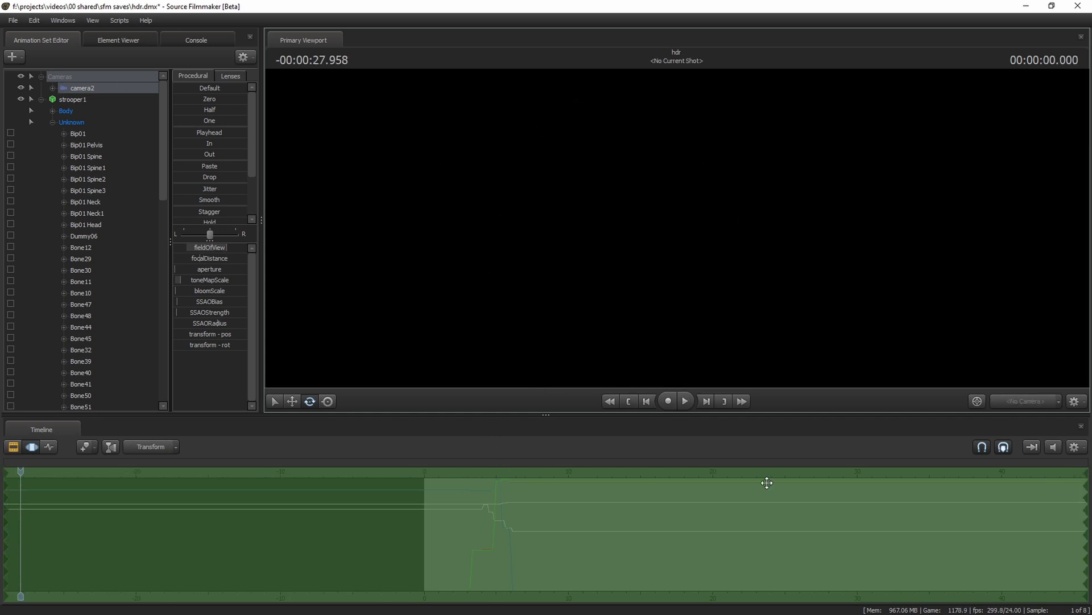
drag(12, 472, 220, 481)
click(459, 497)
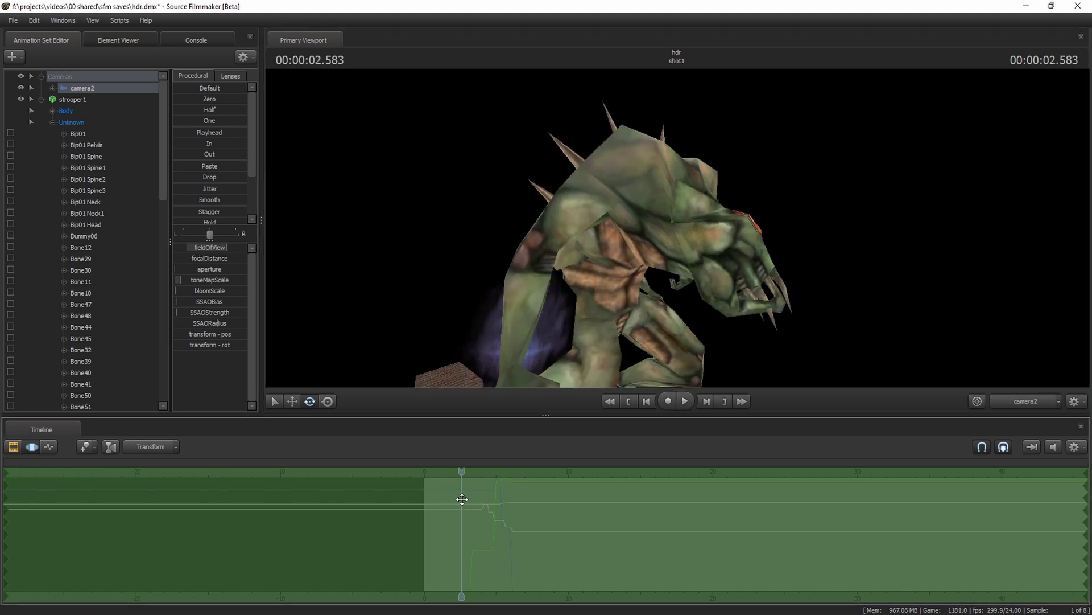
key(Up)
right_click(472, 212)
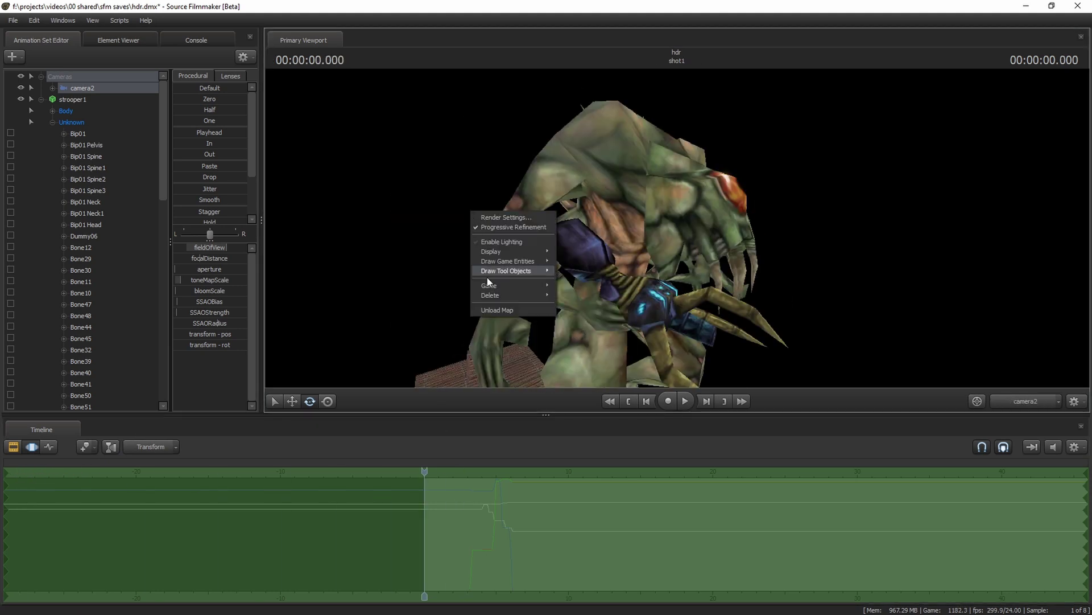
click(490, 310)
Load the map hls01amrl.bsp from the test mod, clearing the file name filter, and dismiss the HDR warning.
right_click(509, 257)
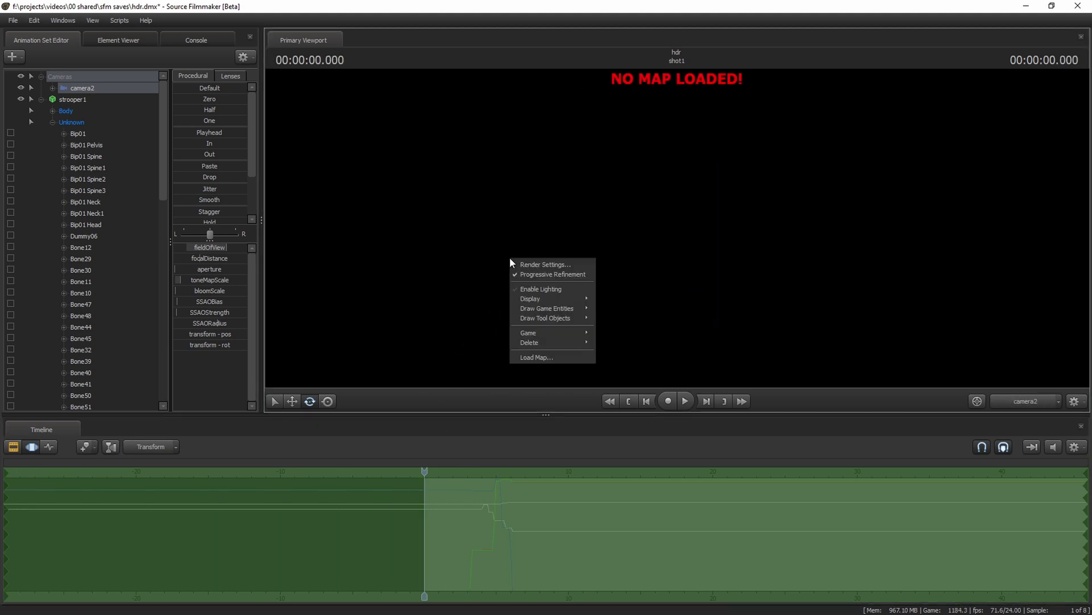
click(538, 358)
click(540, 241)
scroll(515, 275, down, 2)
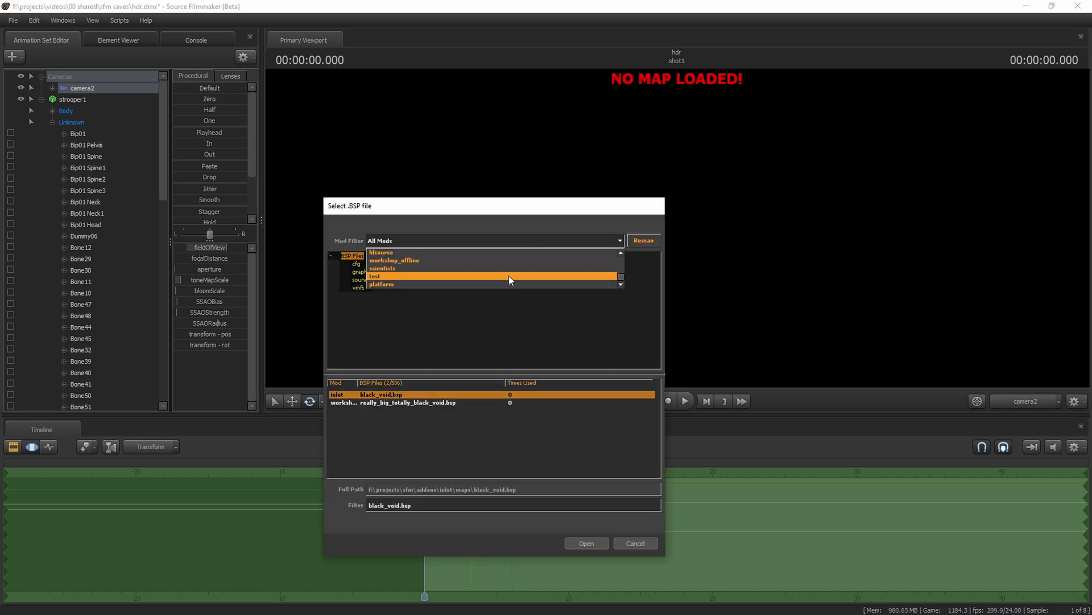
click(509, 276)
triple_click(528, 501)
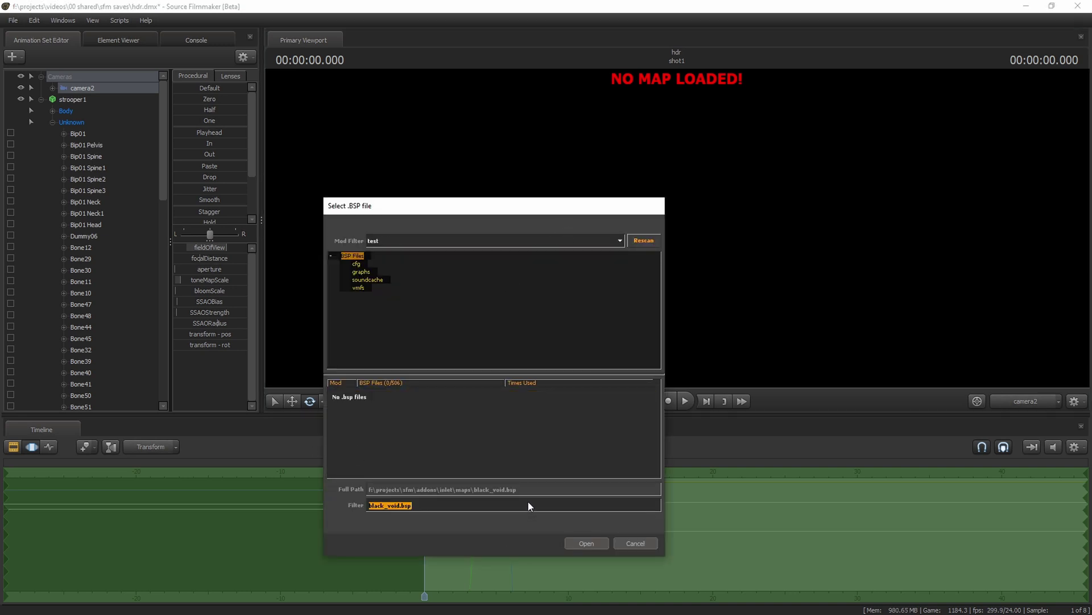
key(BackSpace)
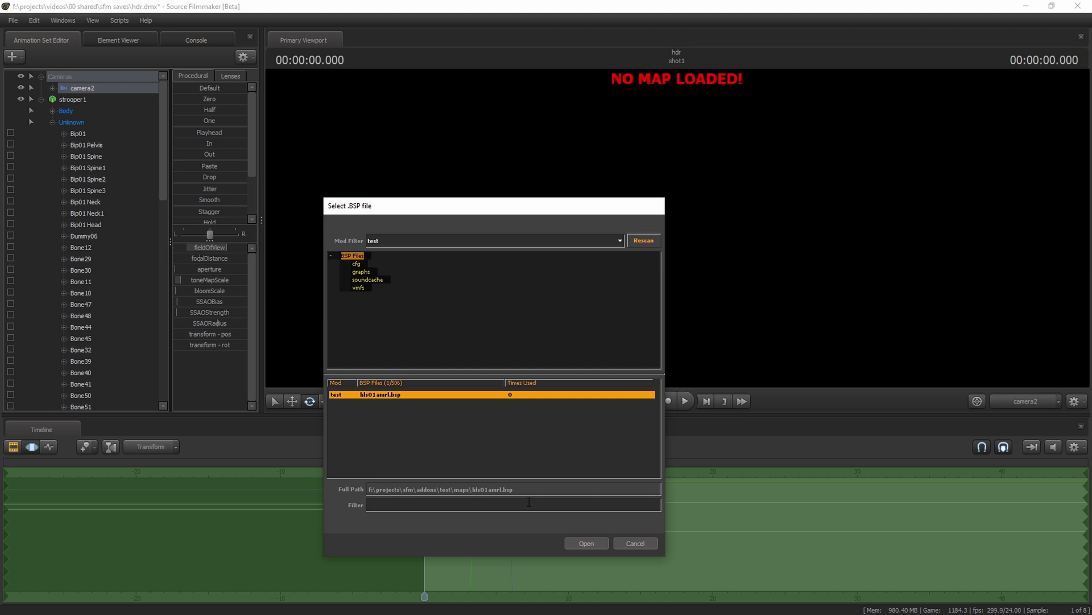
click(586, 542)
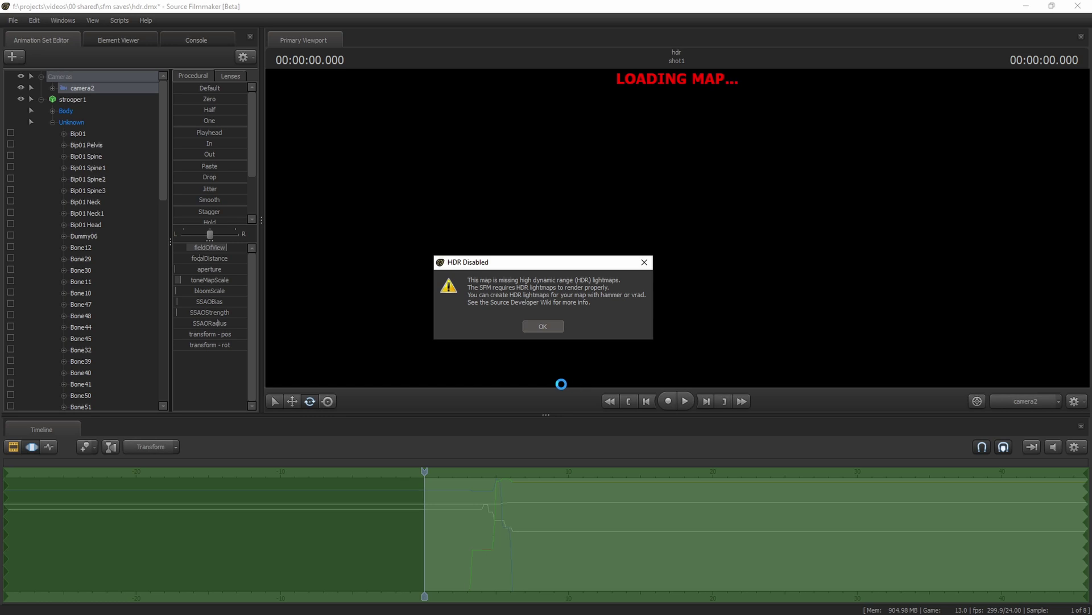
click(544, 326)
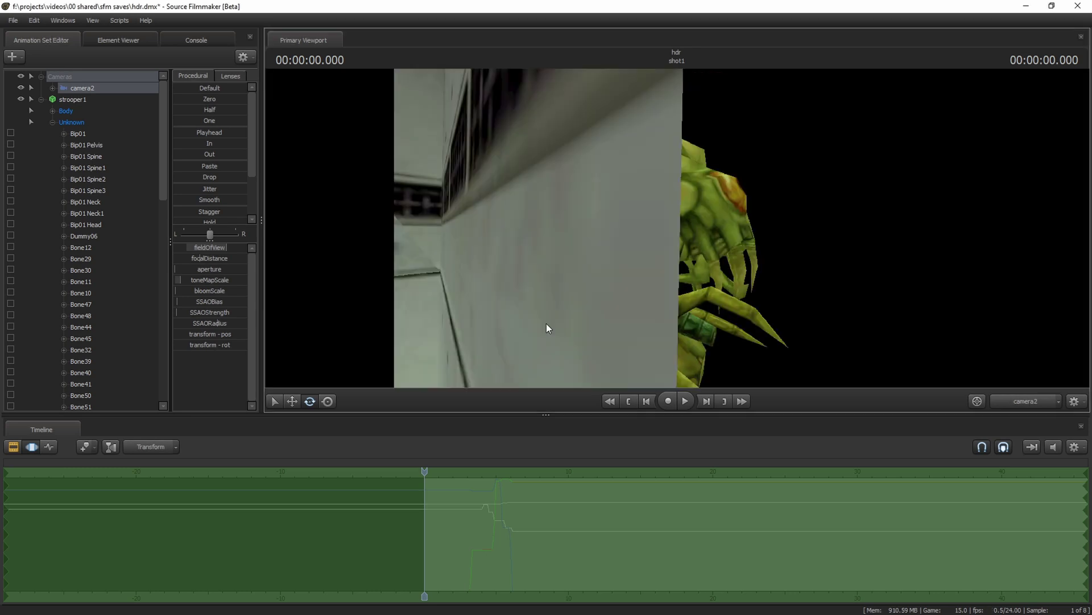
Place camera2 and strooper1 inside the map's room with the creature framed near the control panel, and save the session.
drag(546, 328, 546, 328)
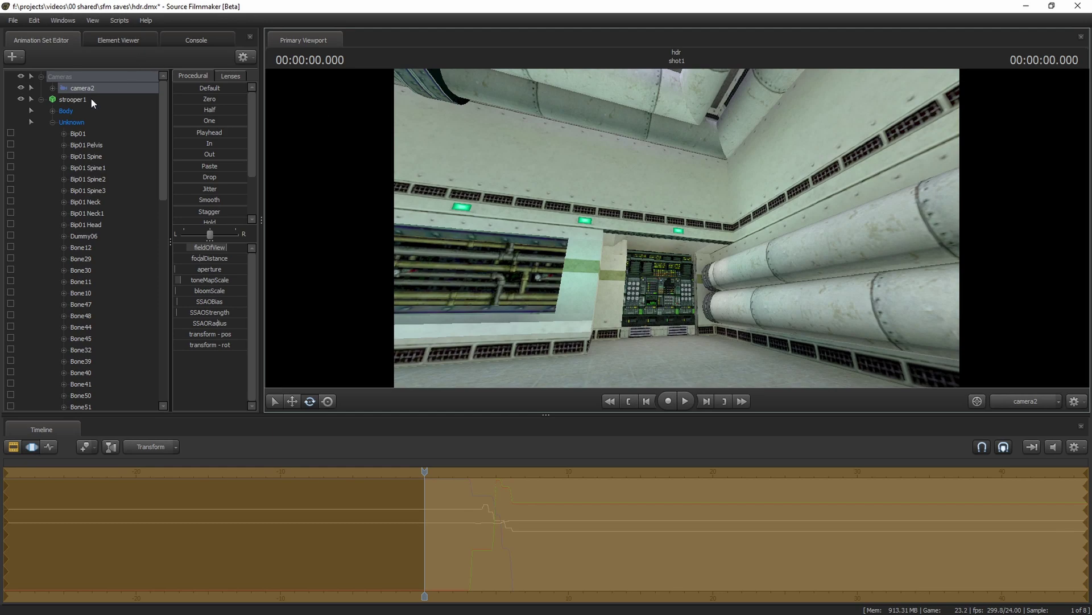
click(90, 99)
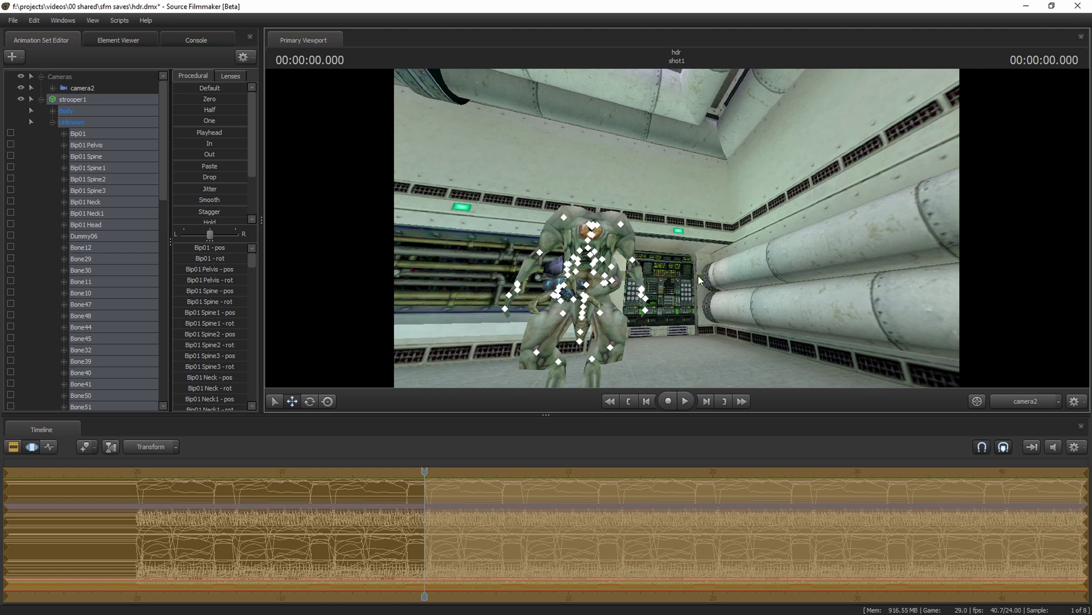
click(95, 88)
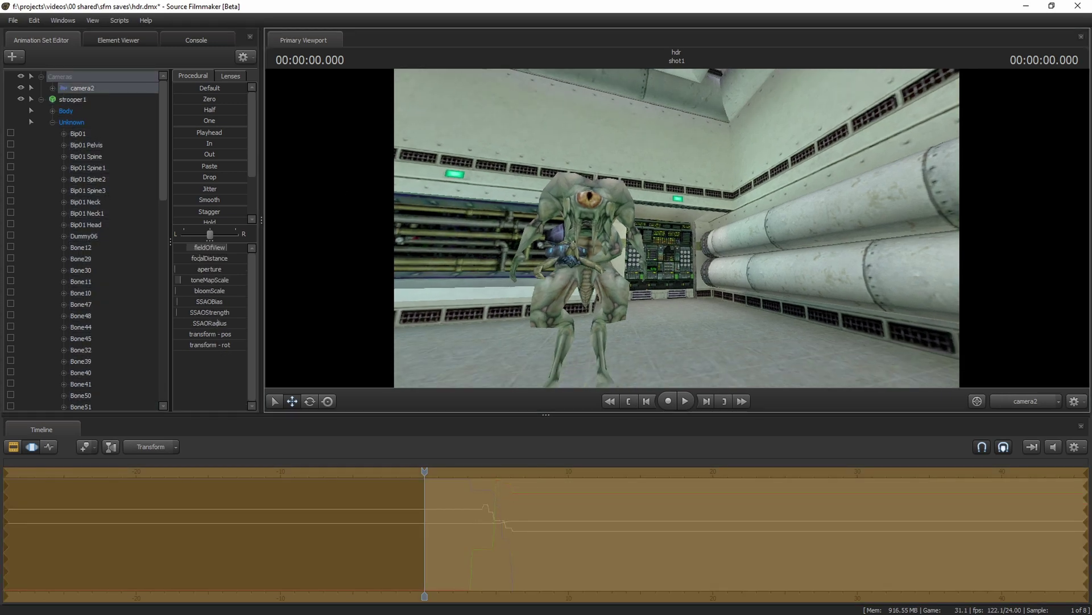
drag(677, 227, 678, 227)
key(ctrl+s)
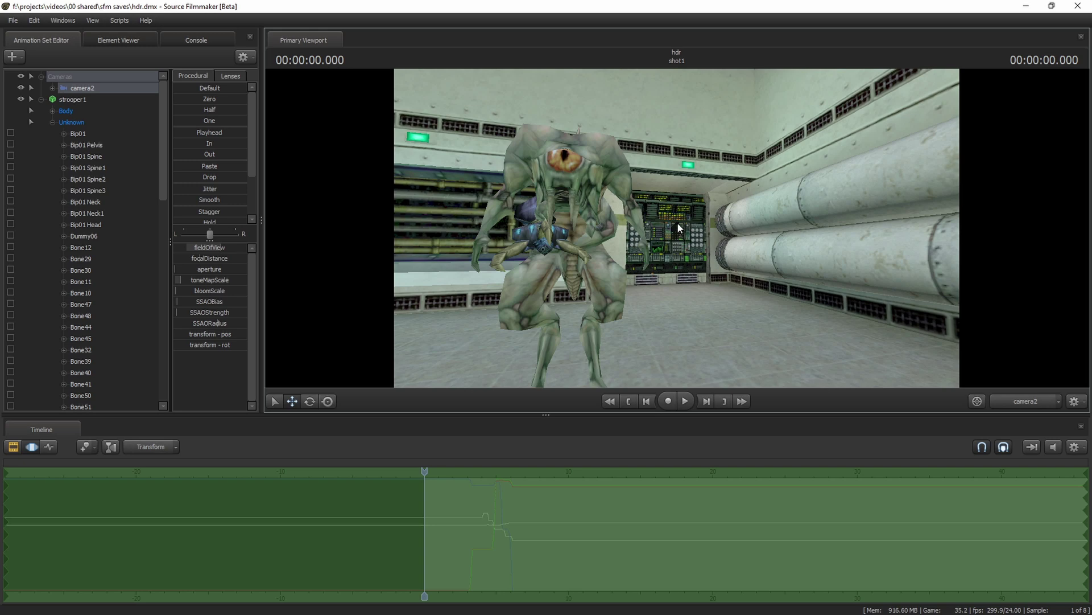
Toggle the viewport lighting to compare the room's look, leave Enable Lighting on, and view the scene through the work camera.
right_click(677, 226)
click(696, 217)
right_click(645, 182)
click(663, 213)
right_click(663, 213)
click(680, 245)
right_click(679, 244)
click(740, 278)
drag(784, 223, 737, 226)
Examine the Draw Game Entities options for the viewport and the creature's surroundings through the work camera.
right_click(680, 225)
mouse_move(726, 274)
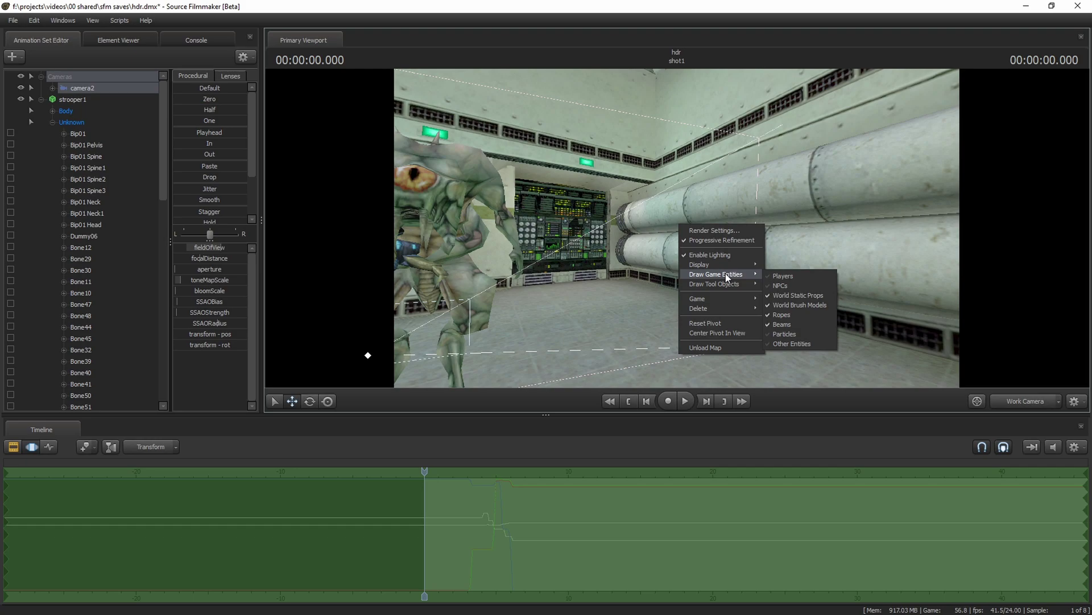
click(806, 339)
drag(806, 339, 682, 238)
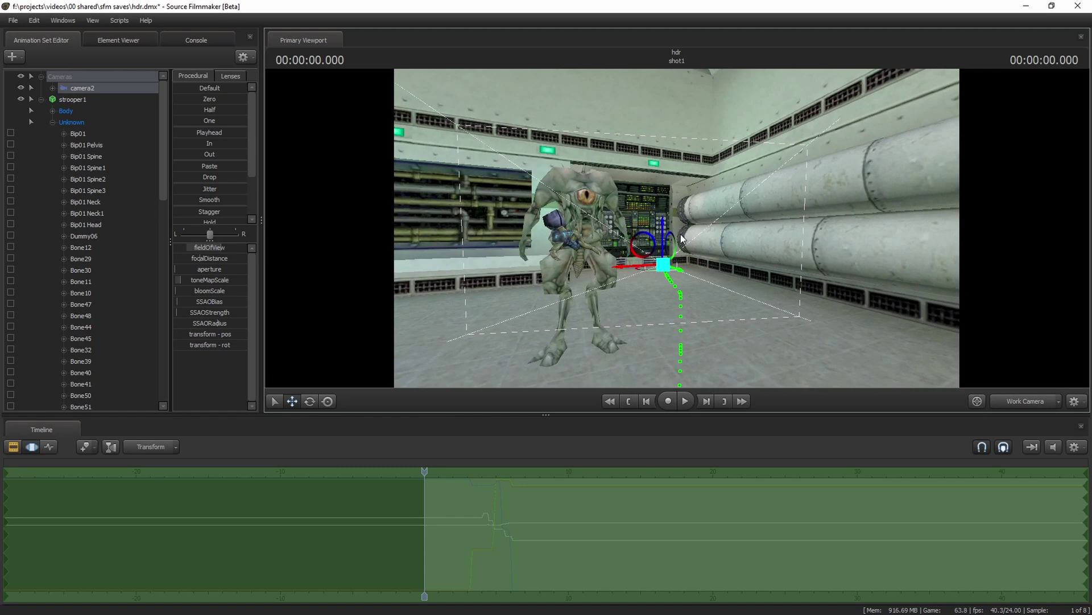
Clear the camera2 selection, then save the session and minimize its window.
click(670, 165)
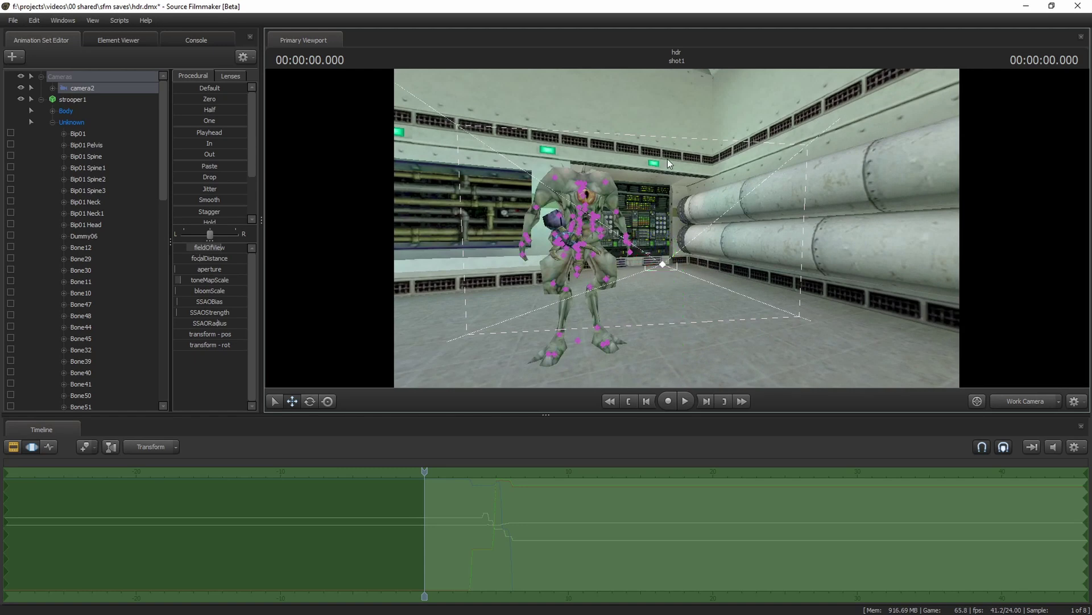
drag(670, 165, 413, 293)
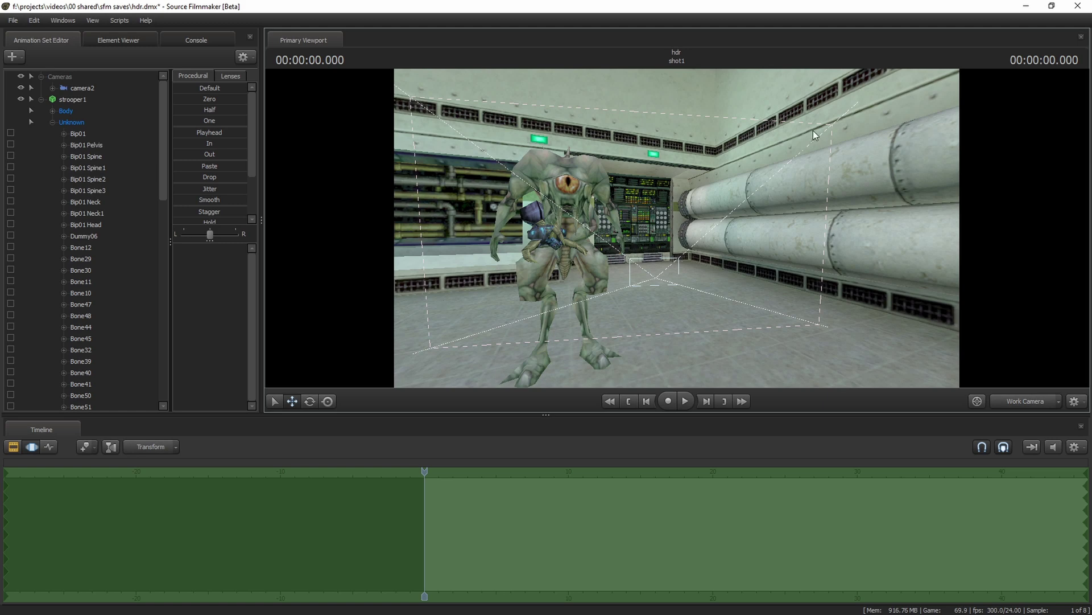
key(ctrl+s)
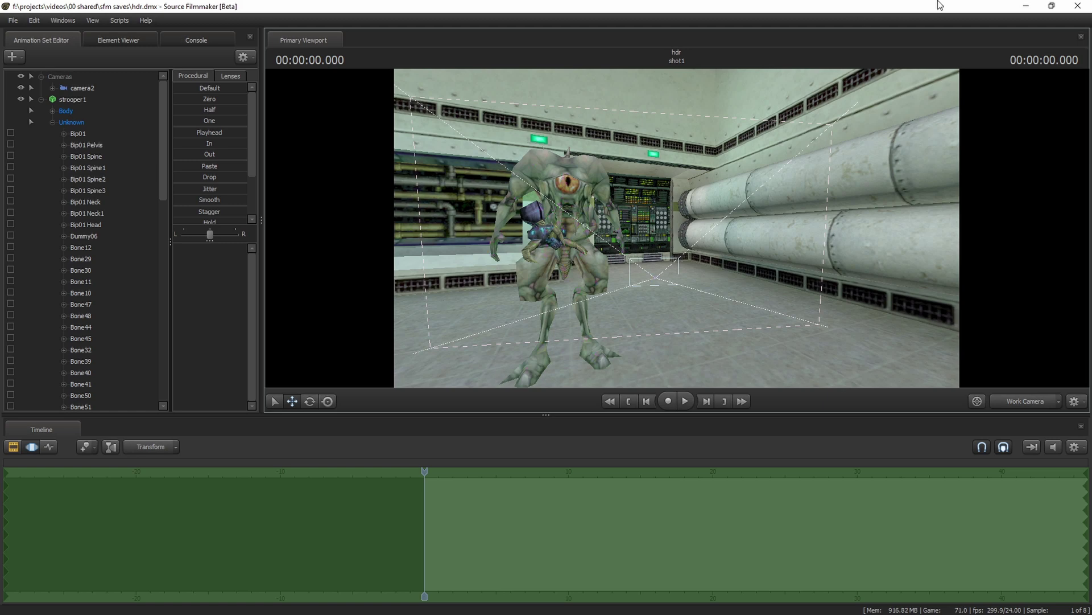
click(1024, 7)
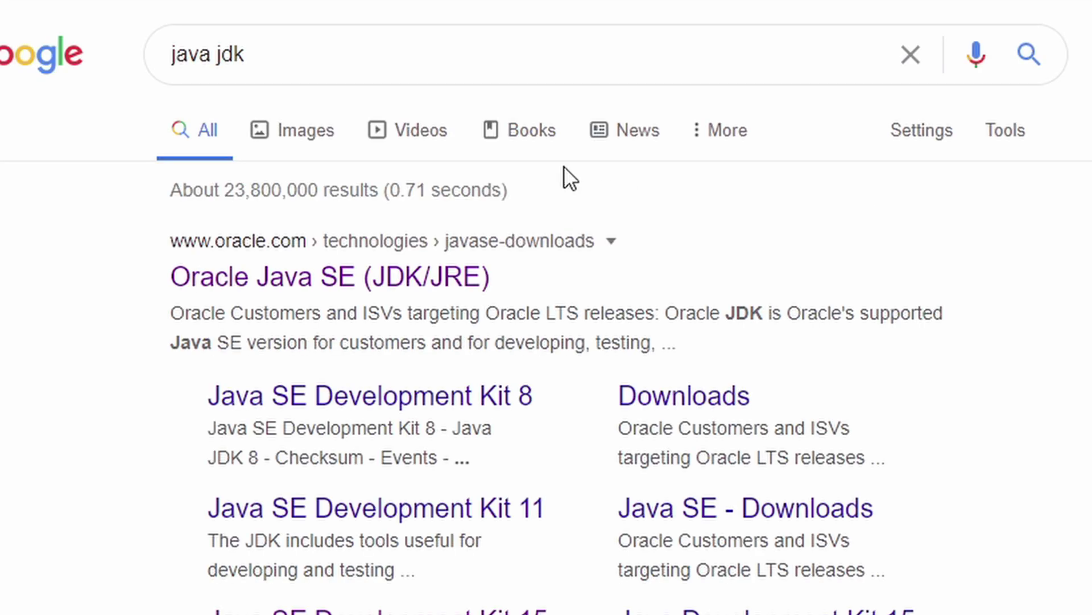
Switch to the web browser and search Google for "java jdk".
click(395, 54)
key(ctrl+a)
text(j)
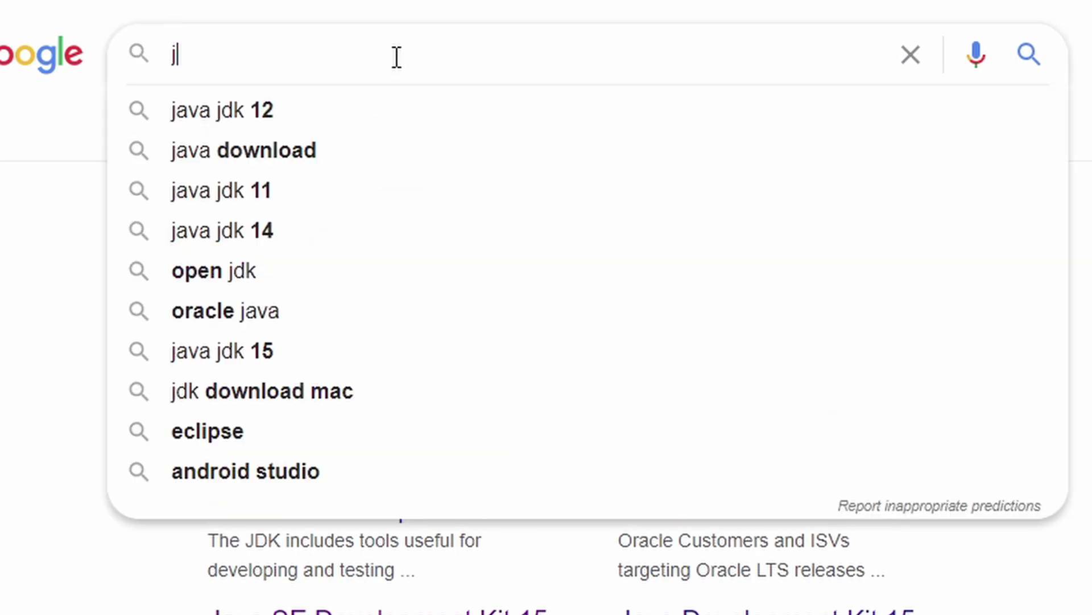
text(ava jdk)
key(Return)
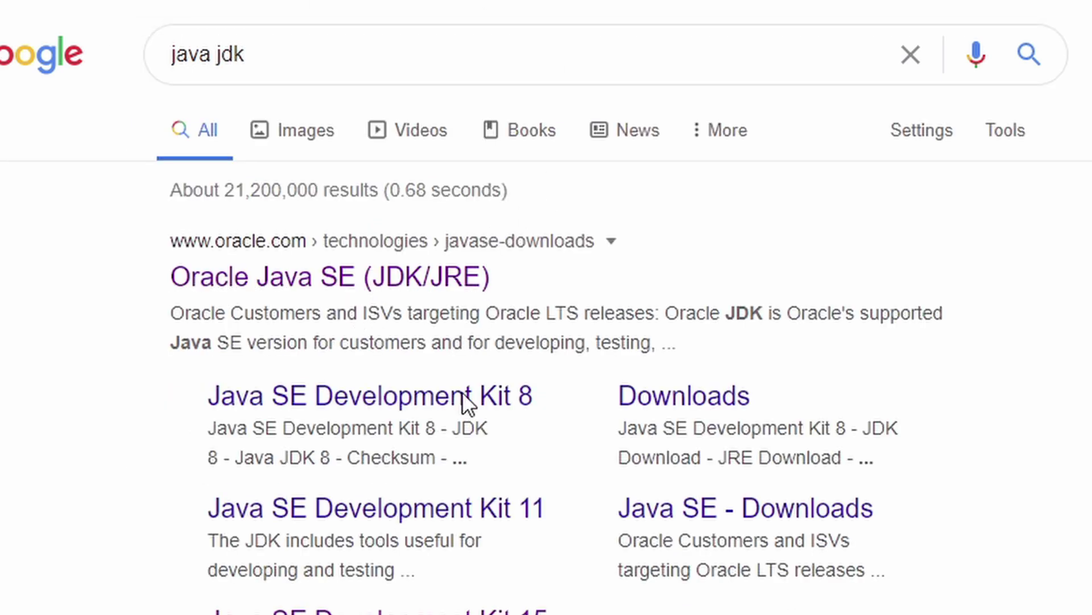
Open the Oracle Java SE (JDK/JRE) result and look through the available JDK downloads.
click(371, 261)
scroll(451, 227, down, 2)
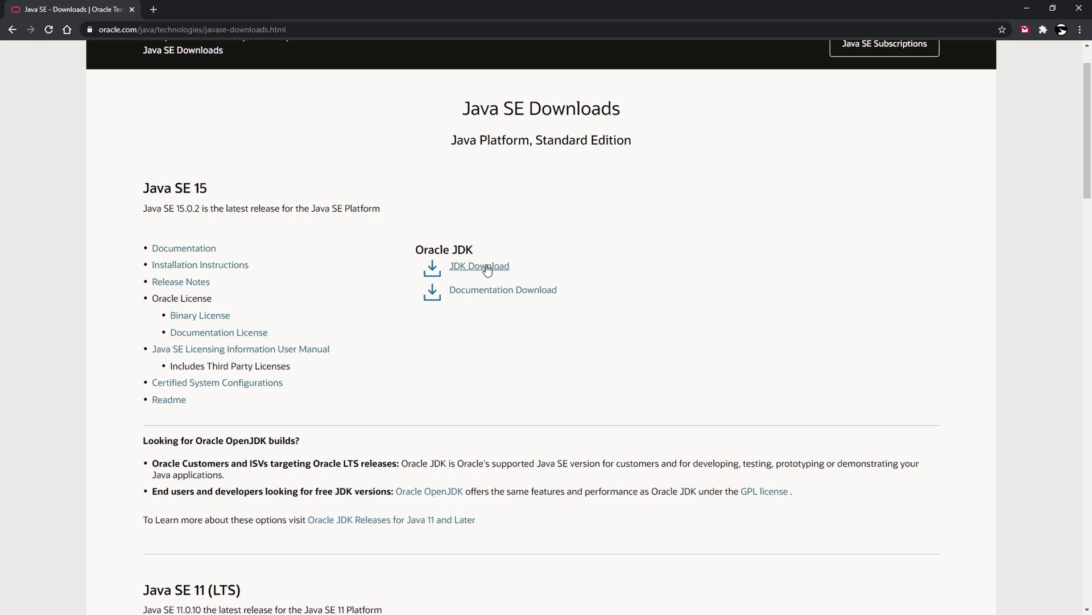
scroll(256, 318, down, 5)
scroll(364, 273, down, 5)
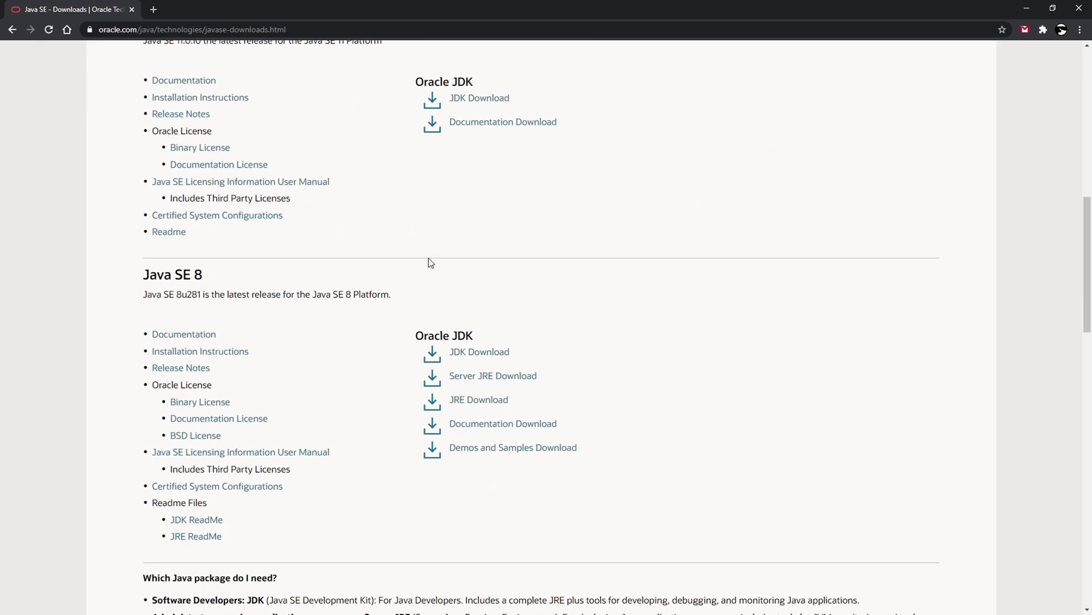
scroll(429, 262, up, 8)
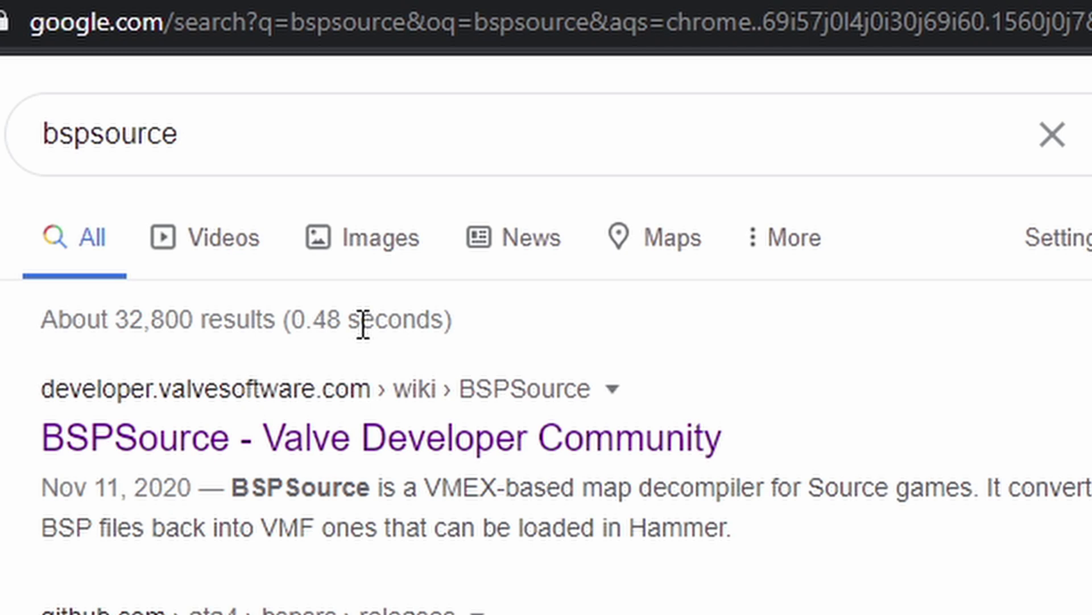
Open the Valve Developer Community page for BSPSource from the search results.
click(435, 455)
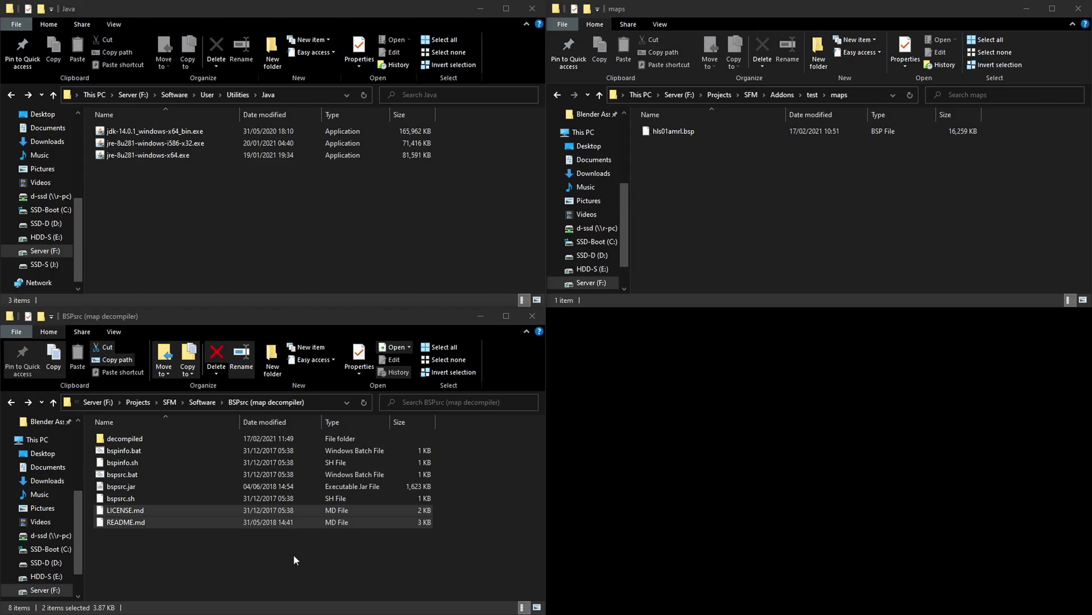
Launch bspsrc.jar from the BSPsrc (map decompiler) folder and place its window in the empty area below the maps folder.
click(293, 554)
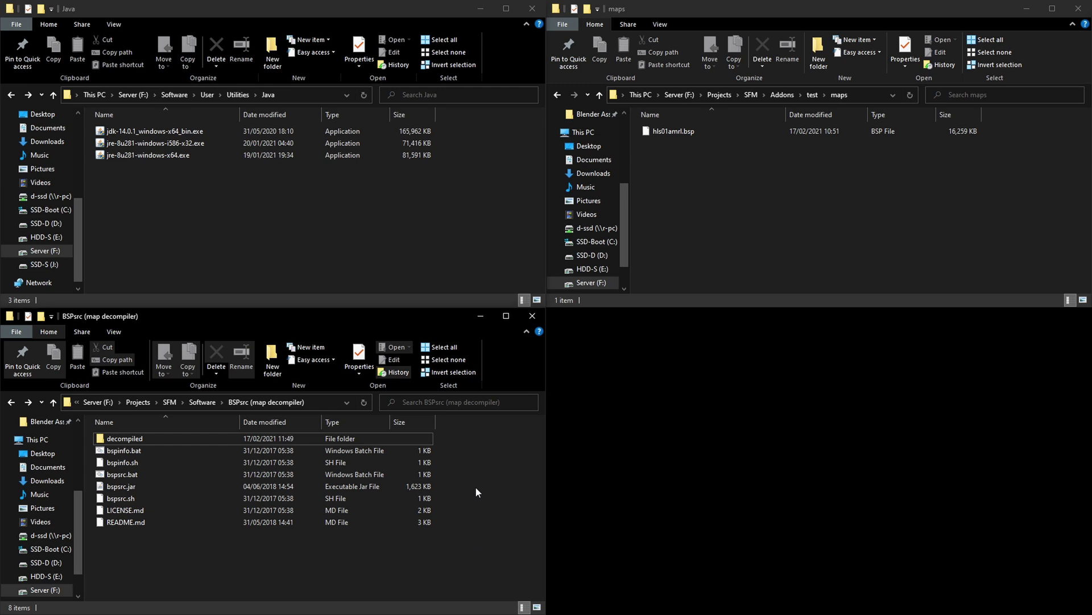
click(129, 490)
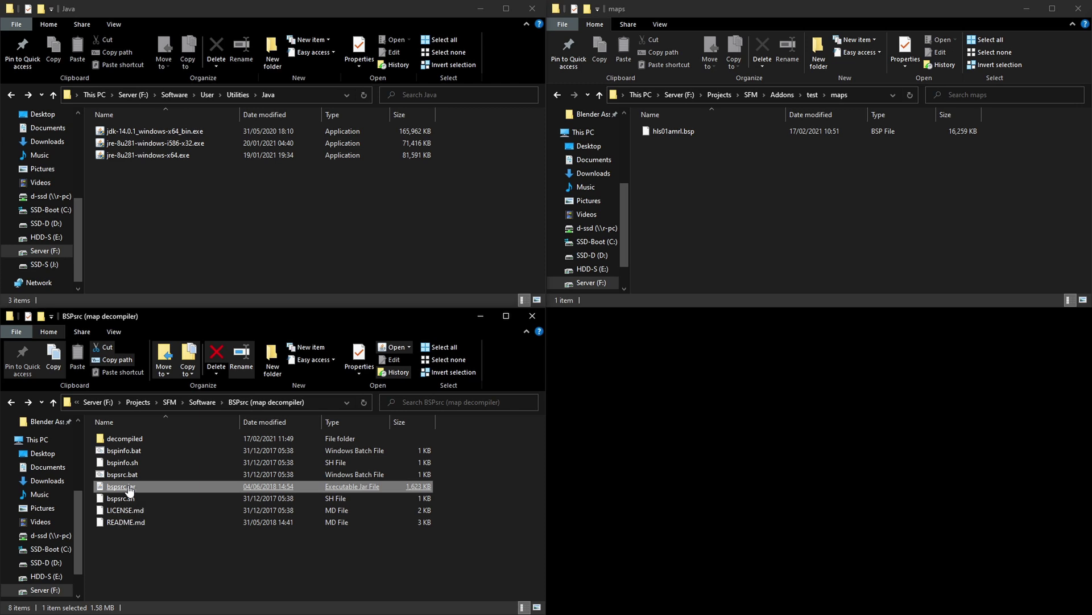
drag(198, 116, 408, 129)
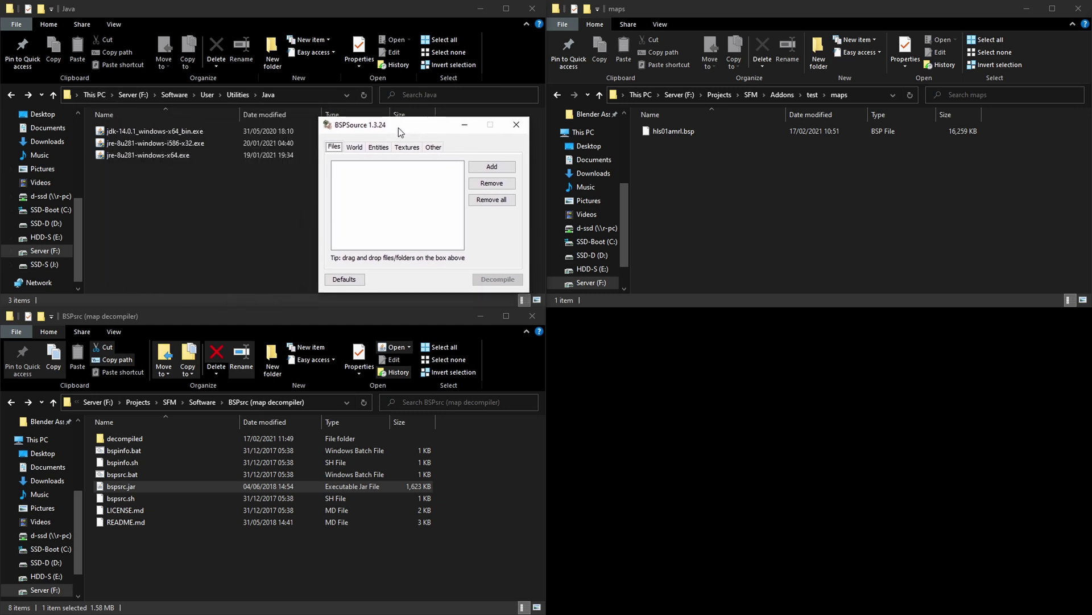
drag(398, 128, 627, 322)
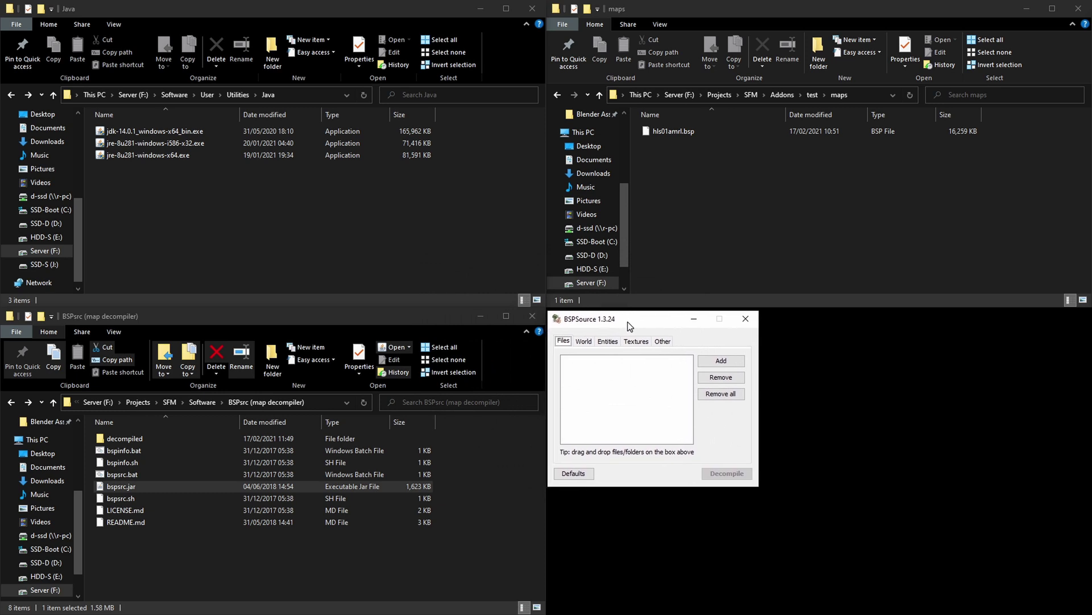
Add hls01amrl.bsp from the maps folder to BSPSource's file list, decompile it, and close the output window.
click(740, 131)
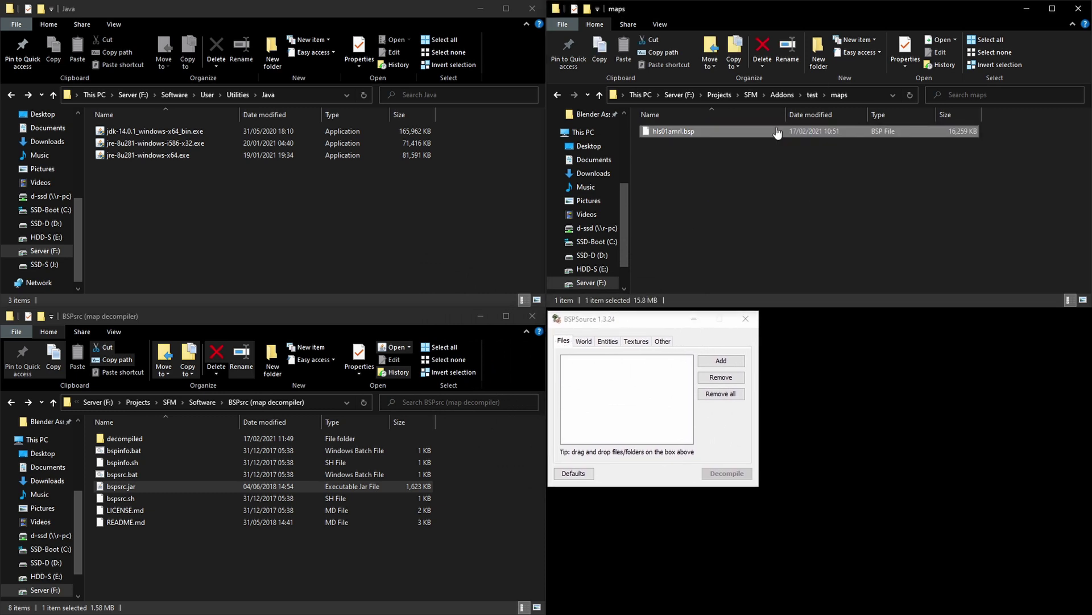
double_click(683, 134)
click(680, 210)
drag(706, 132, 601, 411)
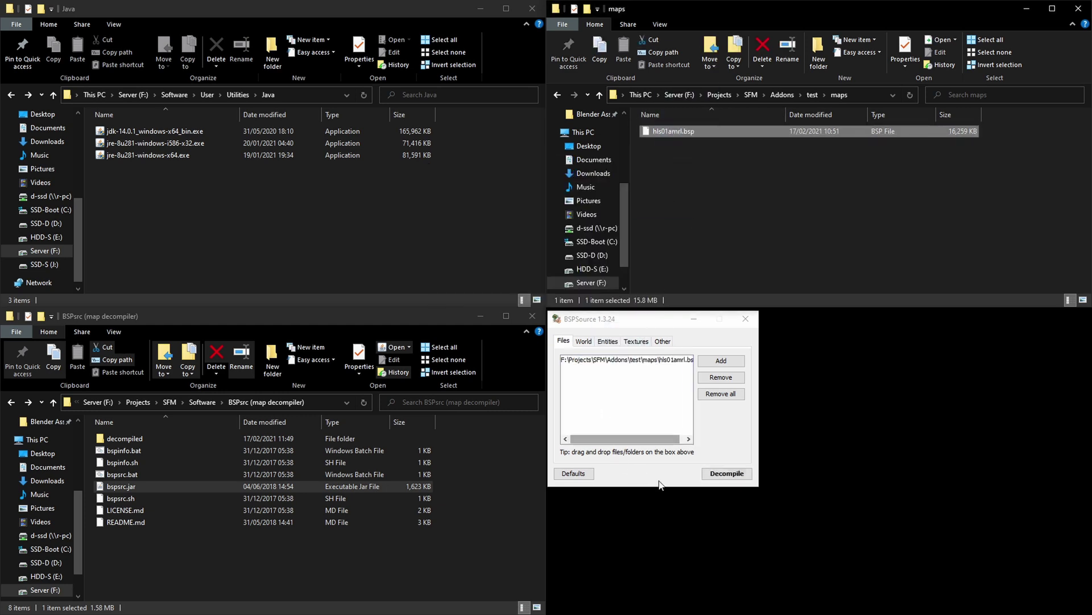
click(735, 474)
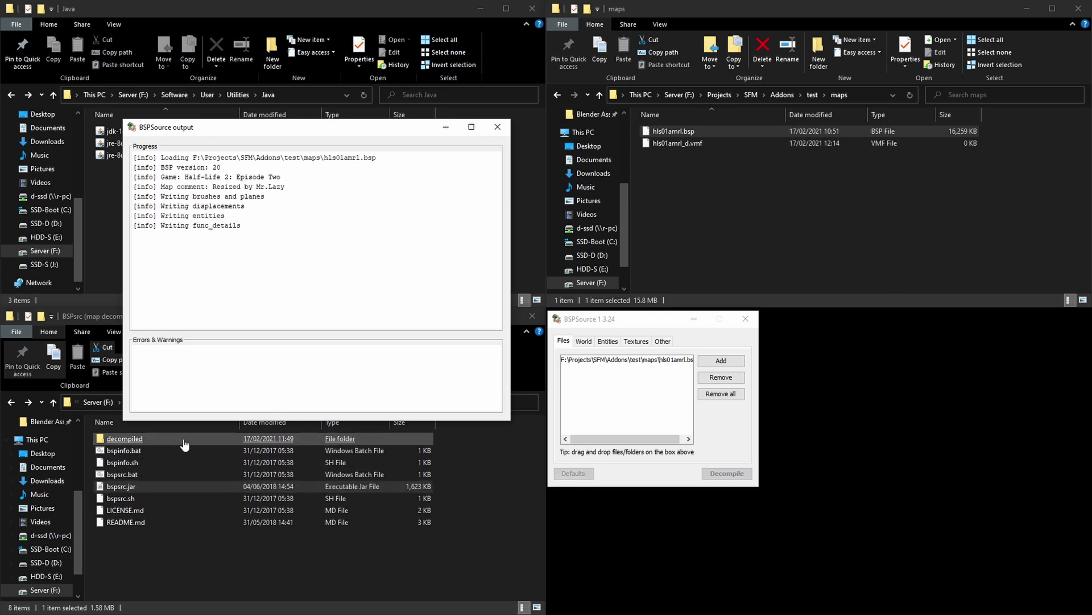
click(497, 126)
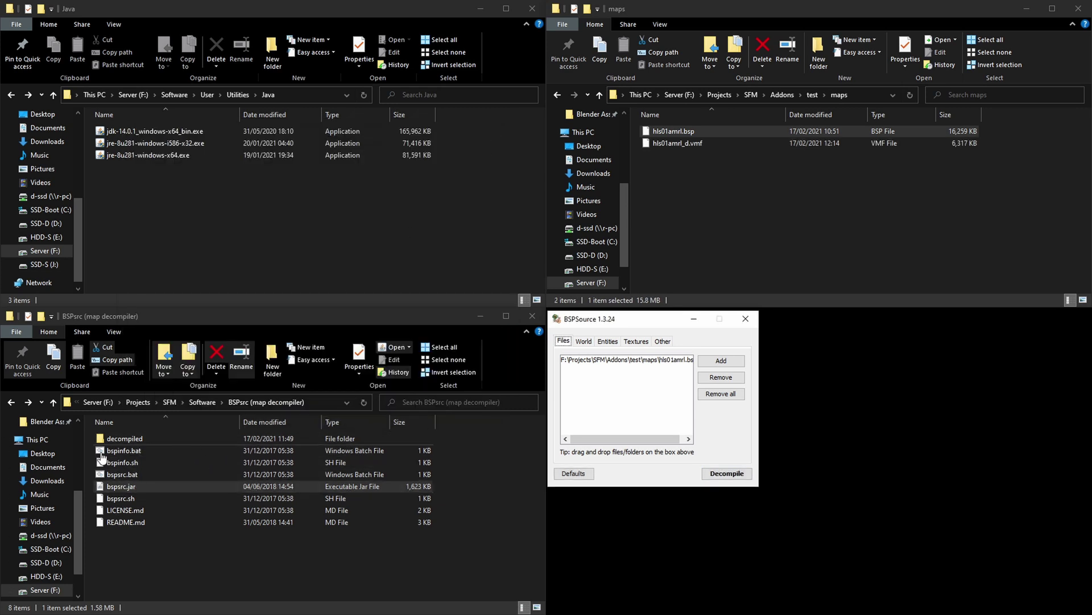
Move hls01amrl_d.vmf from the maps folder into the decompiled folder inside BSPsrc (map decompiler).
click(121, 439)
double_click(121, 439)
drag(162, 499, 215, 490)
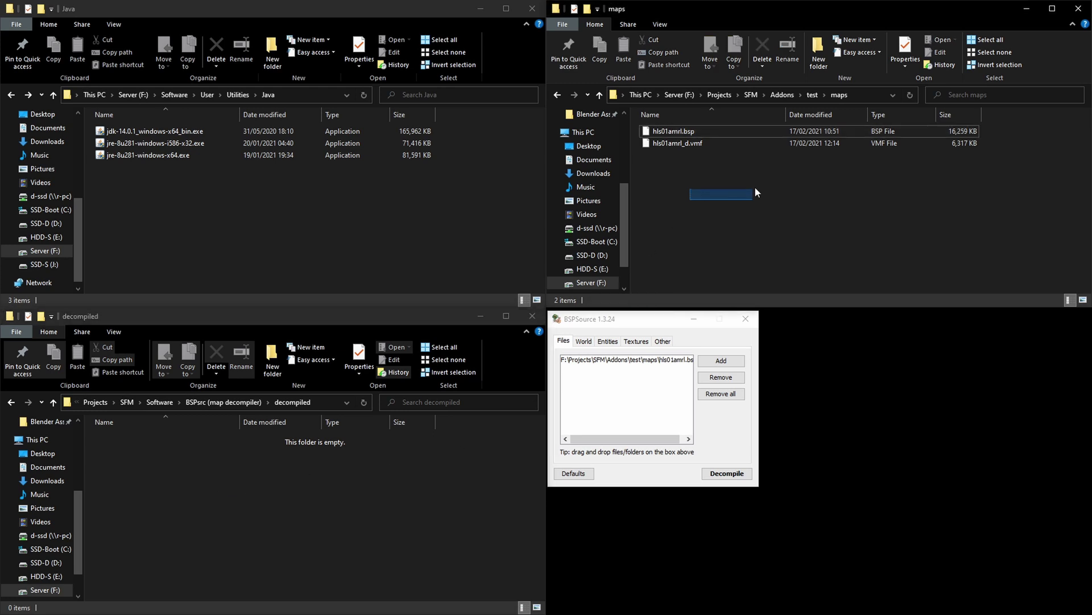
drag(727, 194, 690, 150)
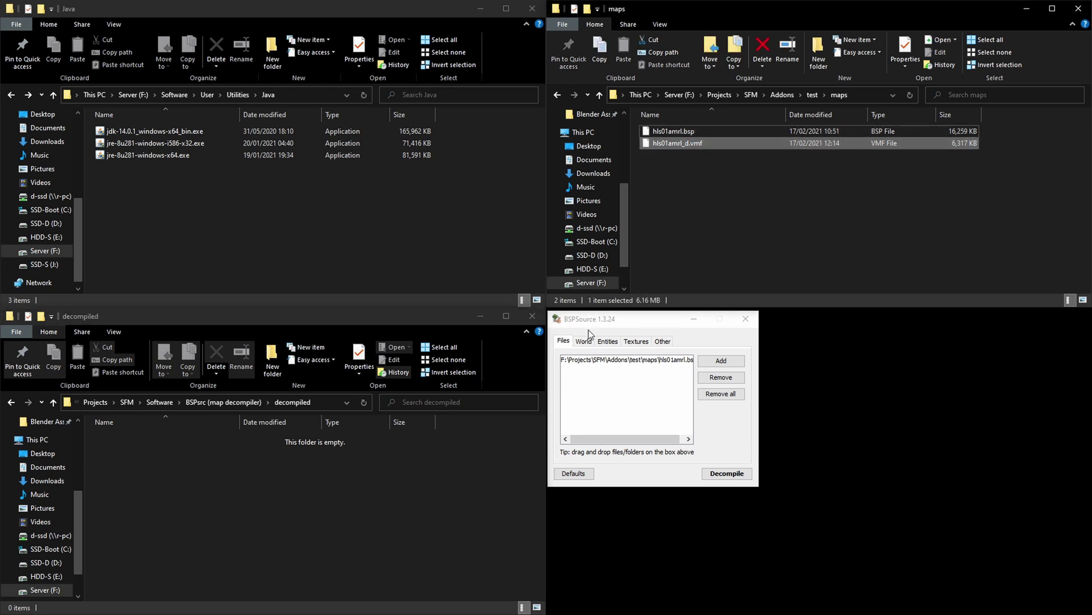
key(ctrl+x)
click(350, 512)
key(ctrl+v)
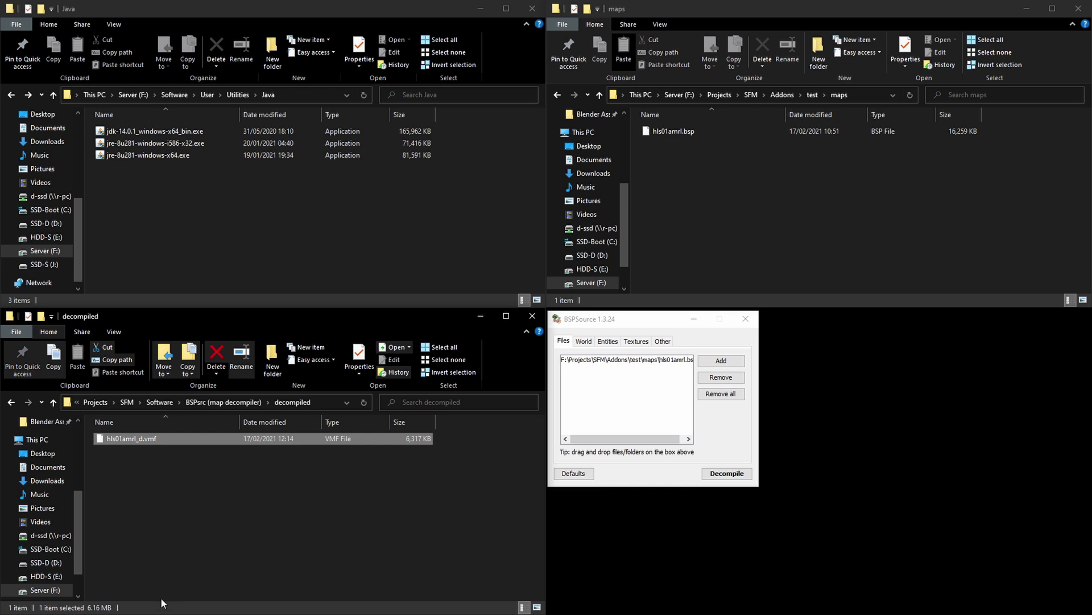
drag(241, 548, 122, 459)
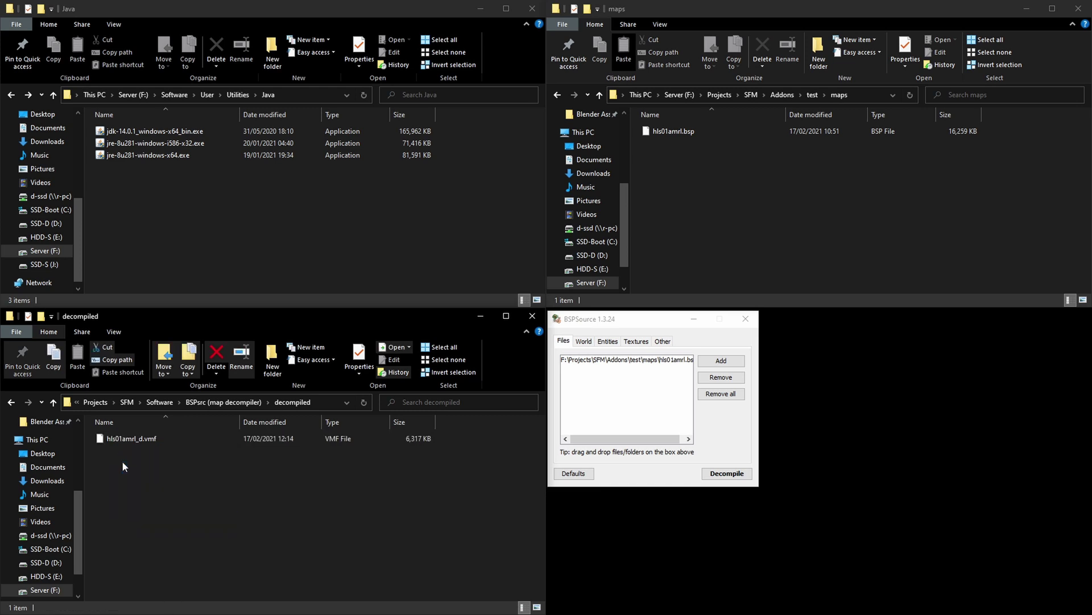
click(296, 442)
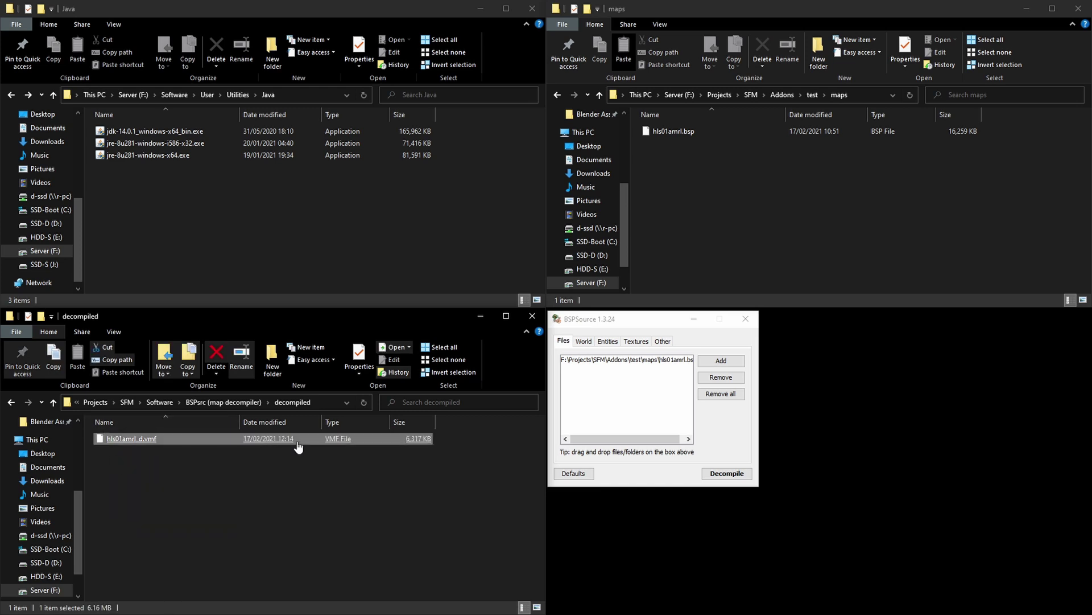
click(297, 508)
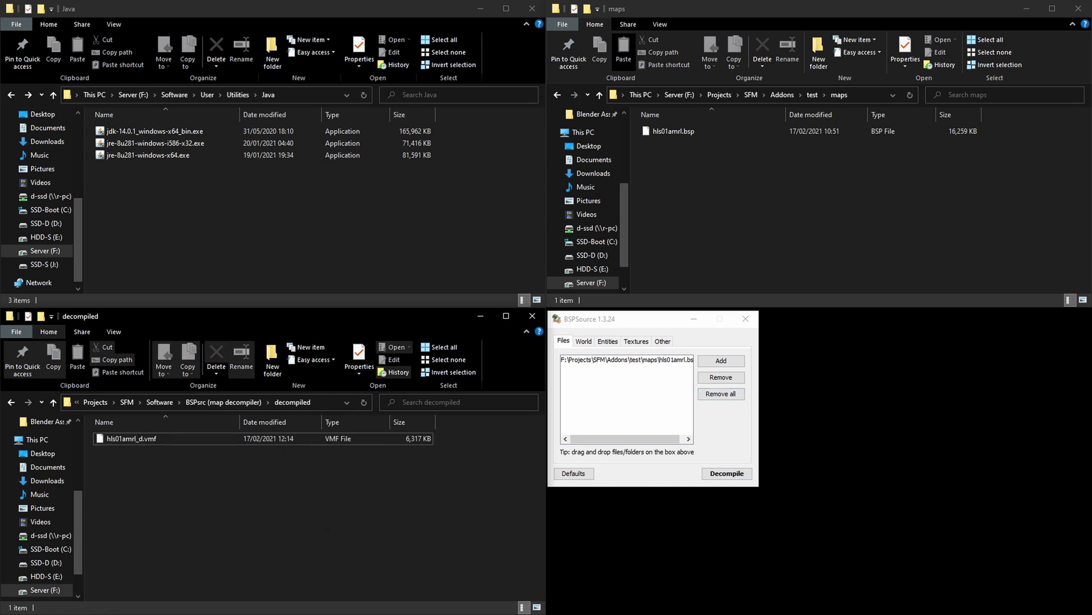
Switch to Hammer, maximize its window, and load hls01amrl_d.vmf from the decompiled folder.
double_click(131, 439)
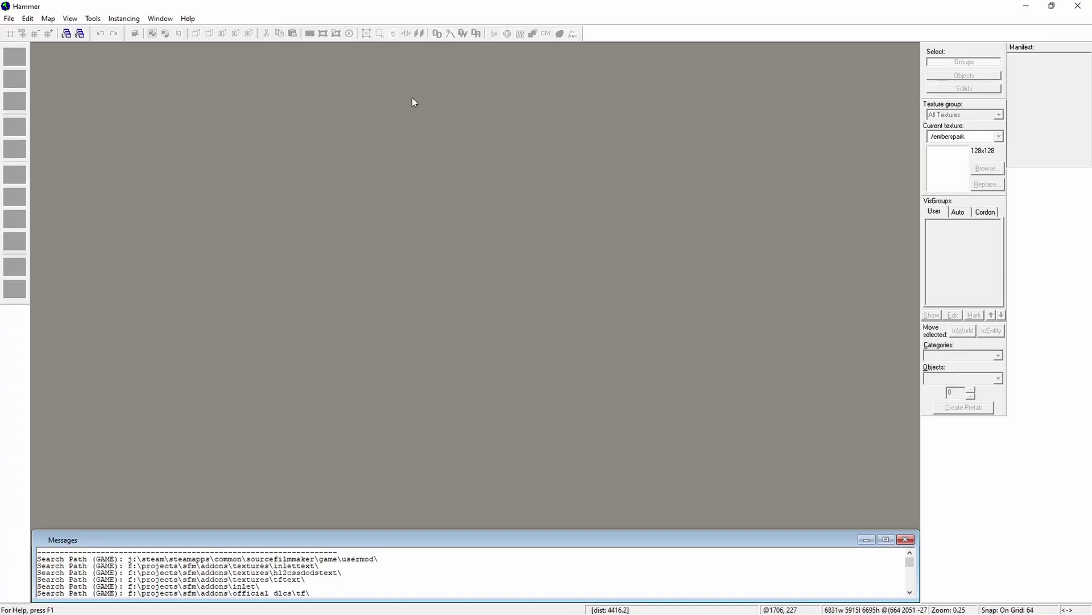
key(ctrl+o)
click(527, 317)
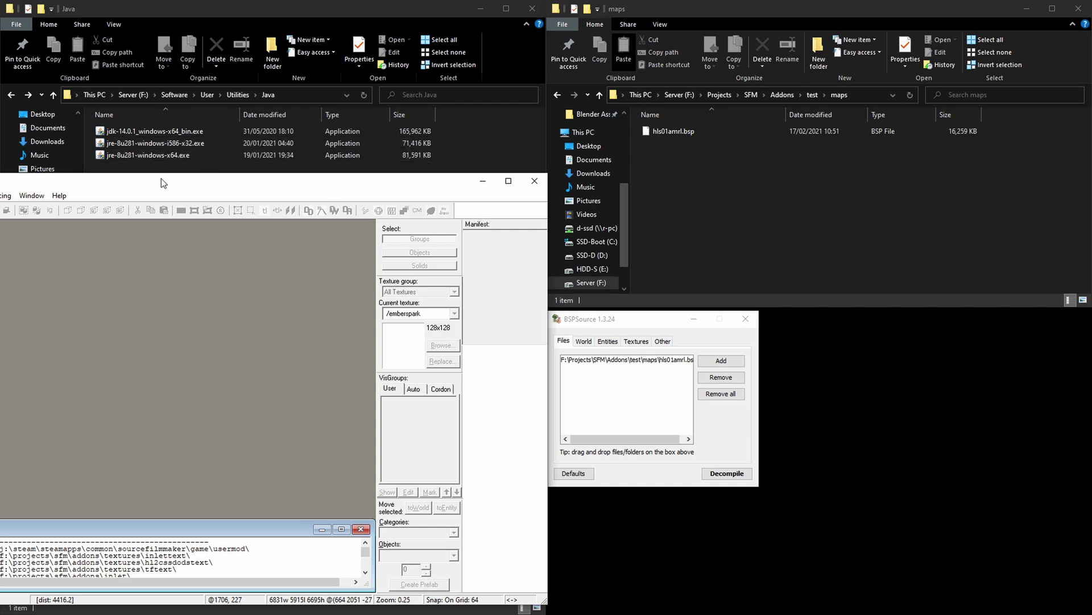
double_click(162, 180)
click(9, 18)
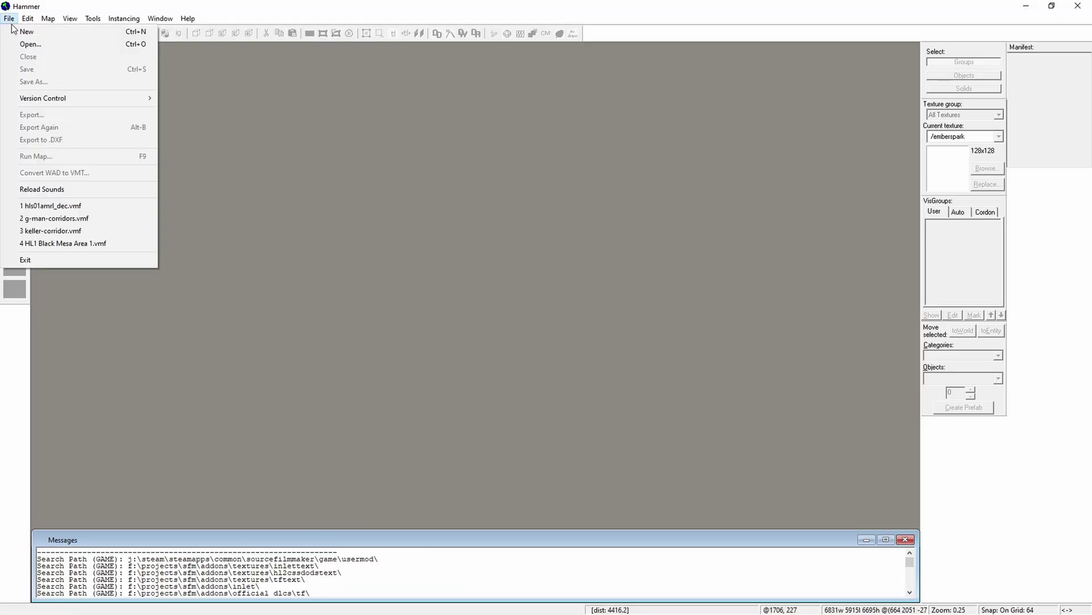
click(43, 46)
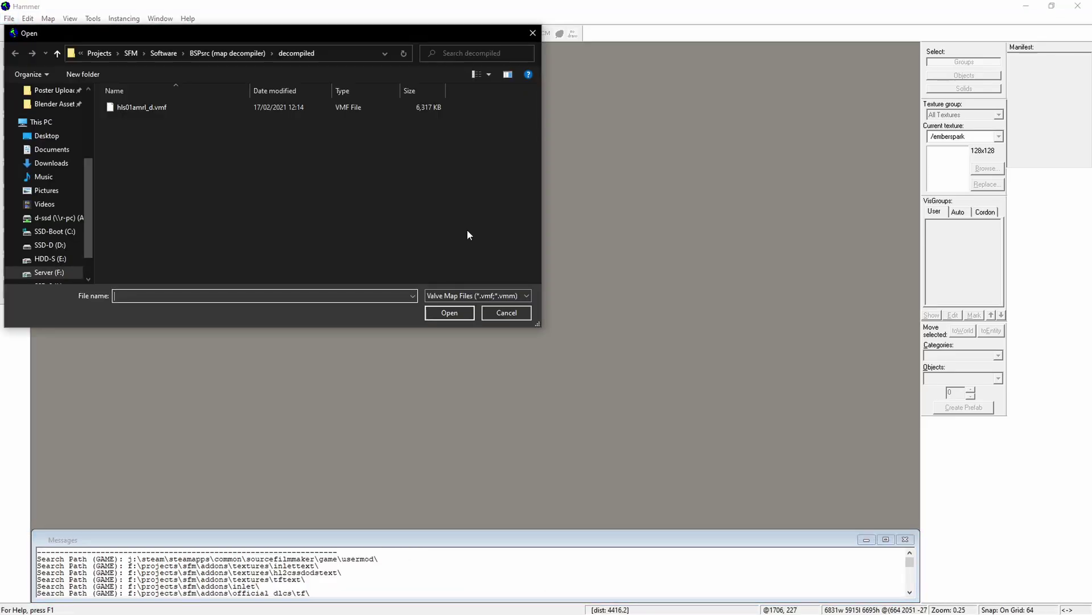
key(Escape)
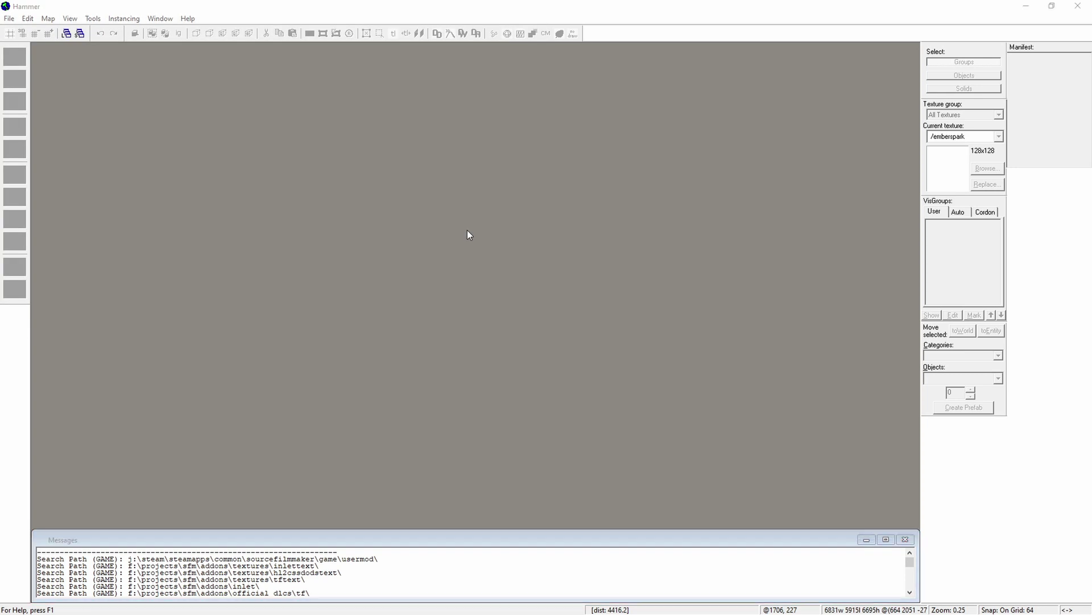
key(ctrl+o)
double_click(156, 106)
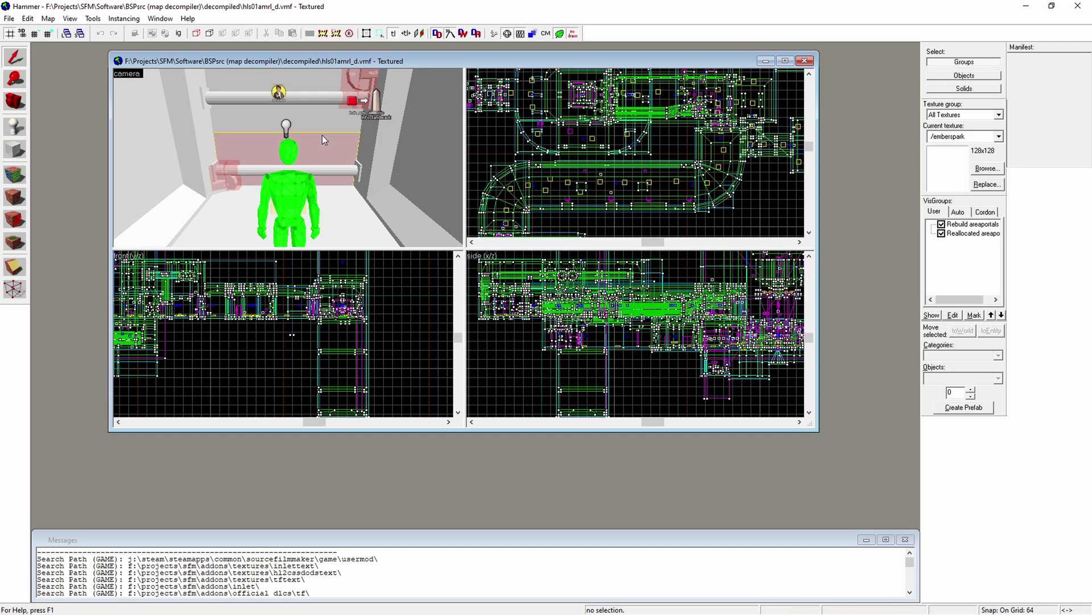
Fly the 3D camera through the decompiled map and examine its rooms, brushes, triggers and entities.
drag(310, 137, 289, 158)
click(289, 158)
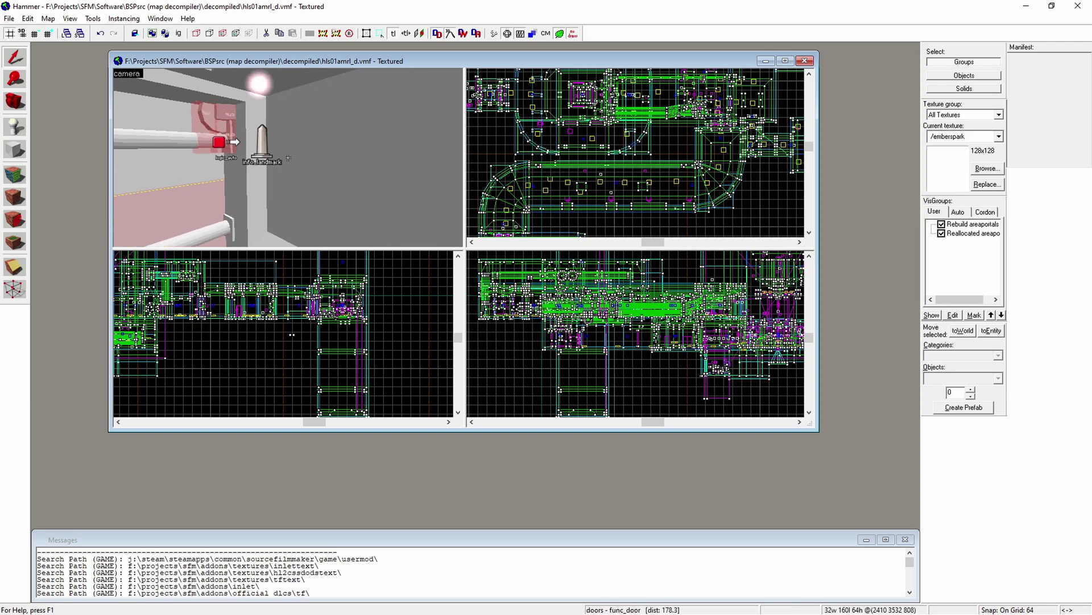
key(w)
key(w)
key(w)
key(w)
key(w)
key(w)
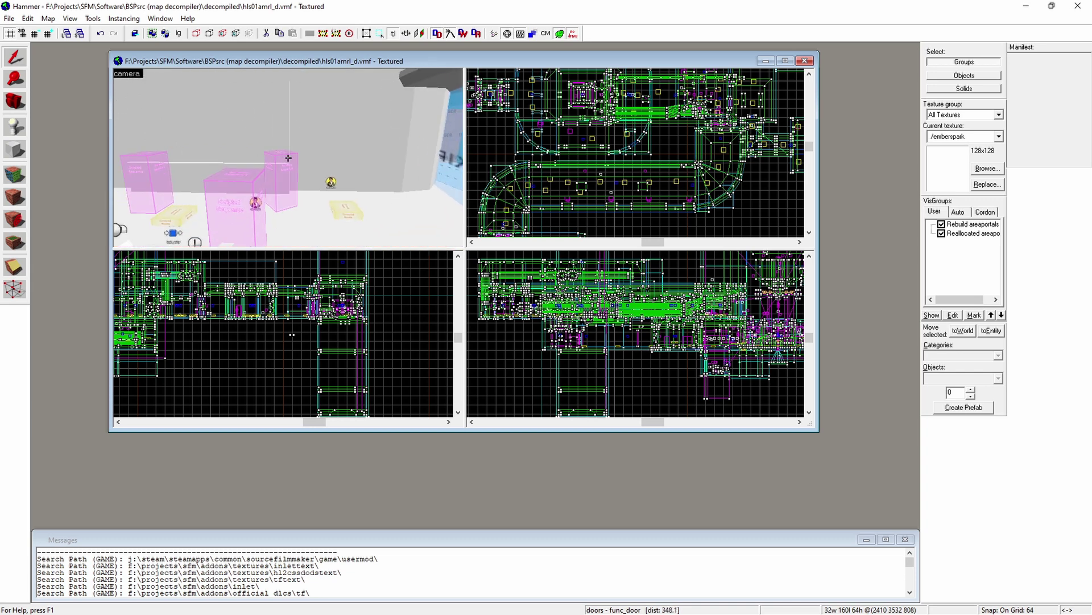
key(w)
key(w)
key(w)
key(w)
key(w)
key(w)
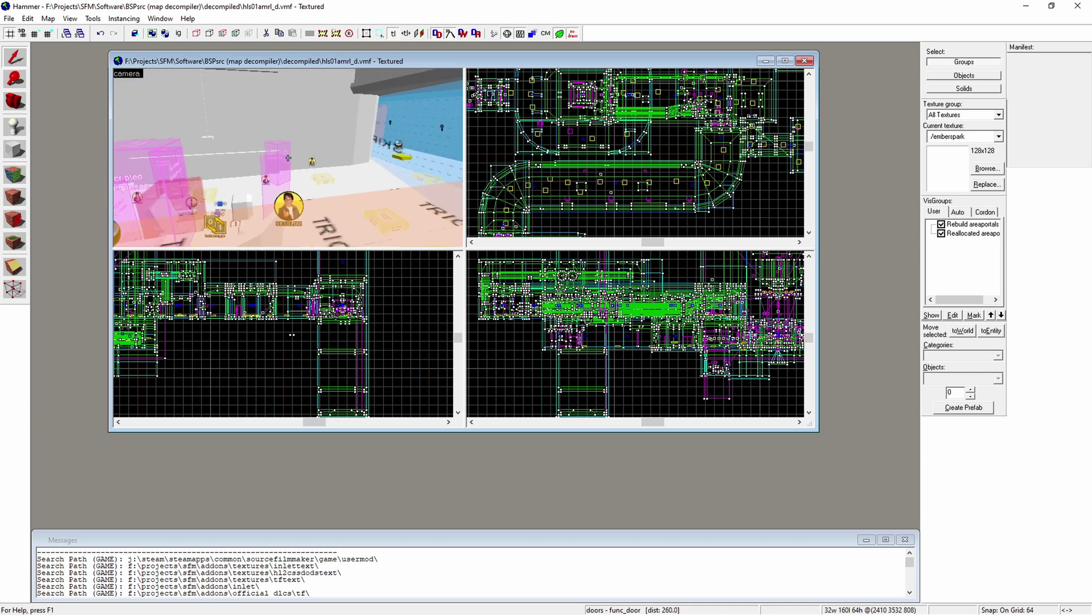
key(w)
key(w)
key(w)
key(w)
key(w)
key(w)
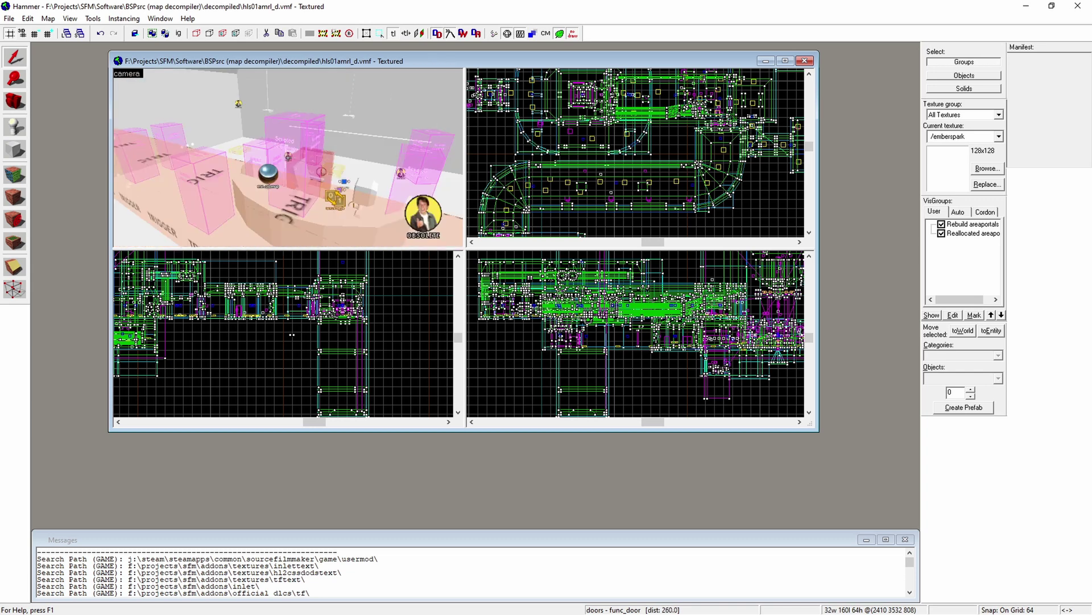
key(w)
key(w)
key(w)
key(w)
key(w)
key(w)
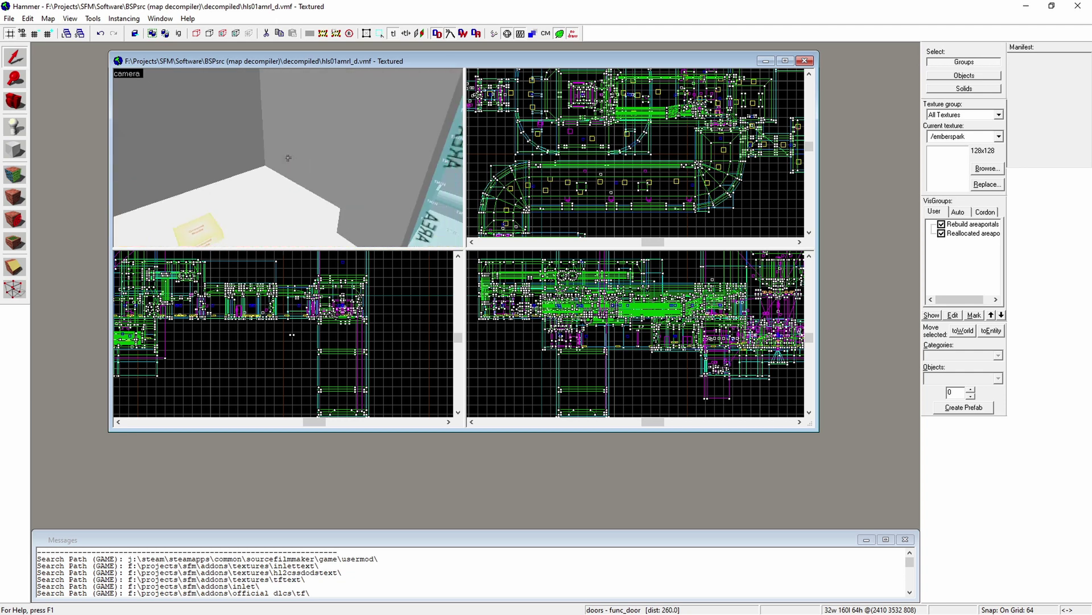
key(w)
key(w)
key(w)
key(w)
key(w)
key(w)
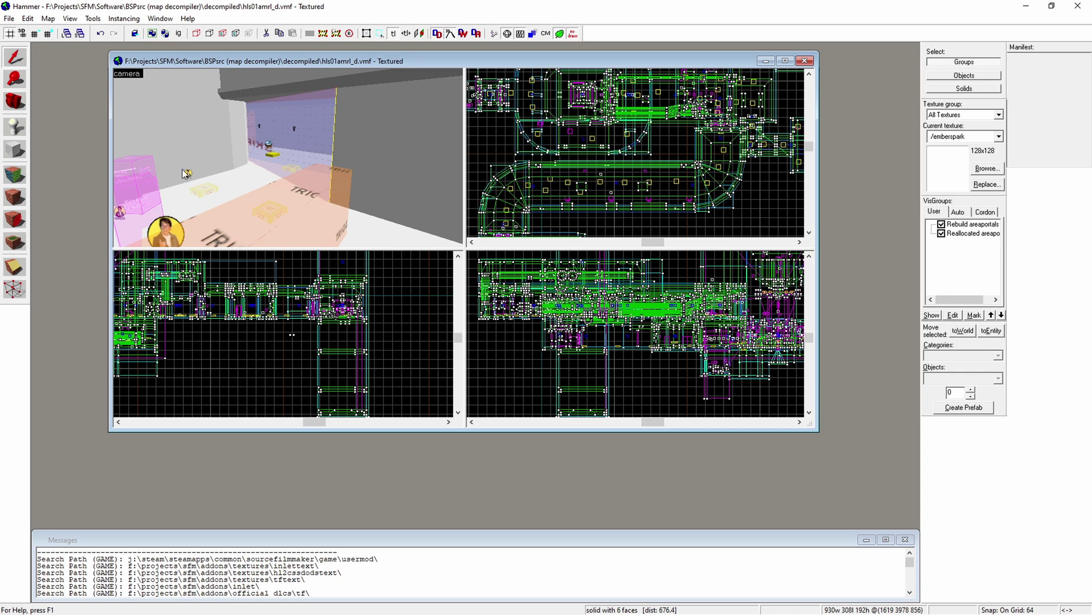
Enable waiting for a keypress after compiling in the Run Map settings, then check the expert compile configuration and return to normal mode.
click(9, 18)
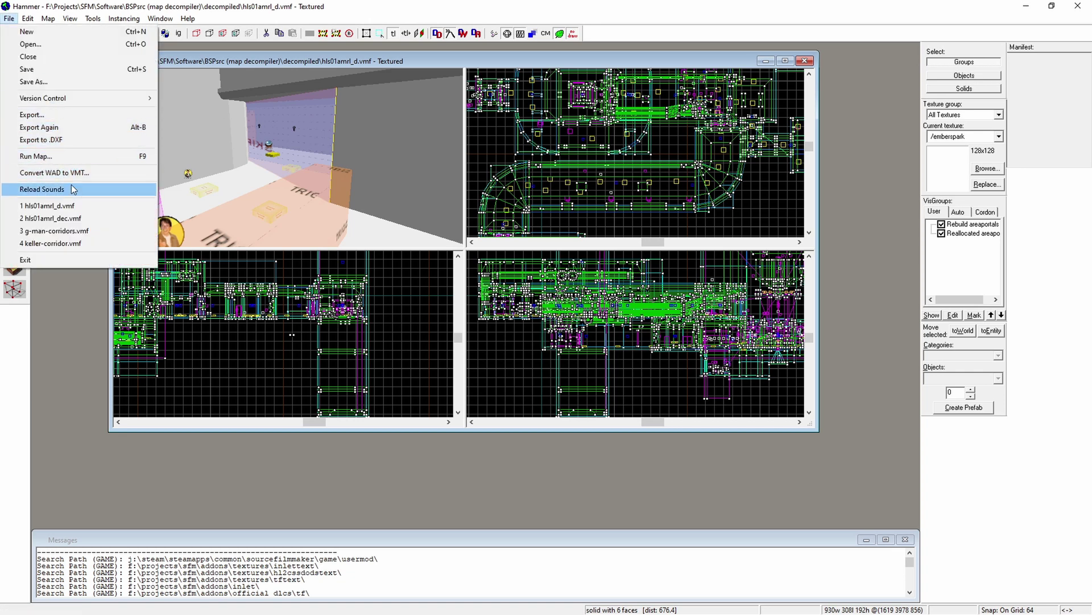
click(485, 110)
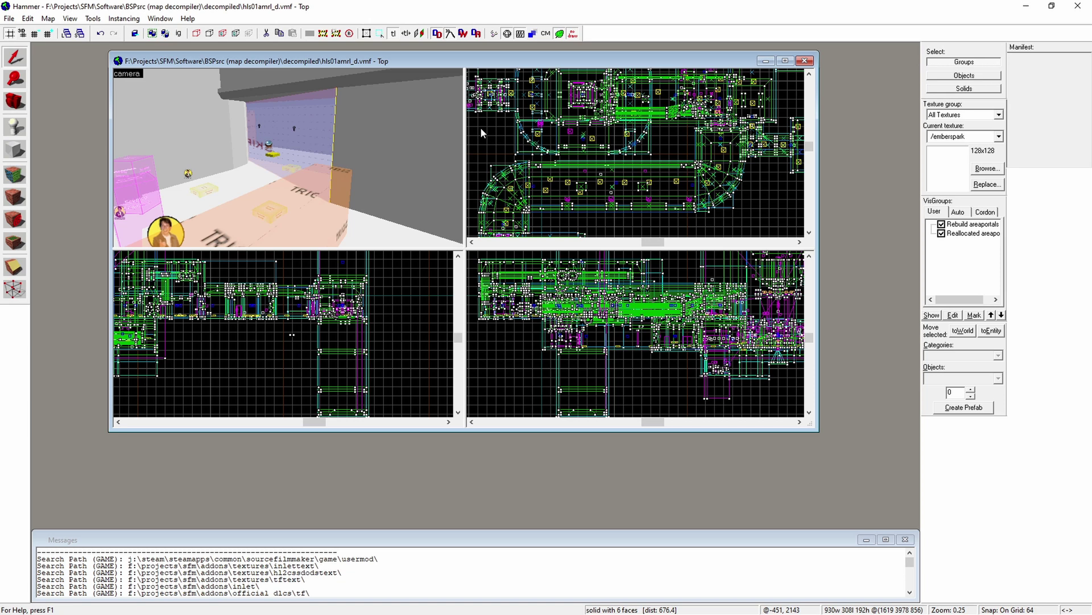
key(F9)
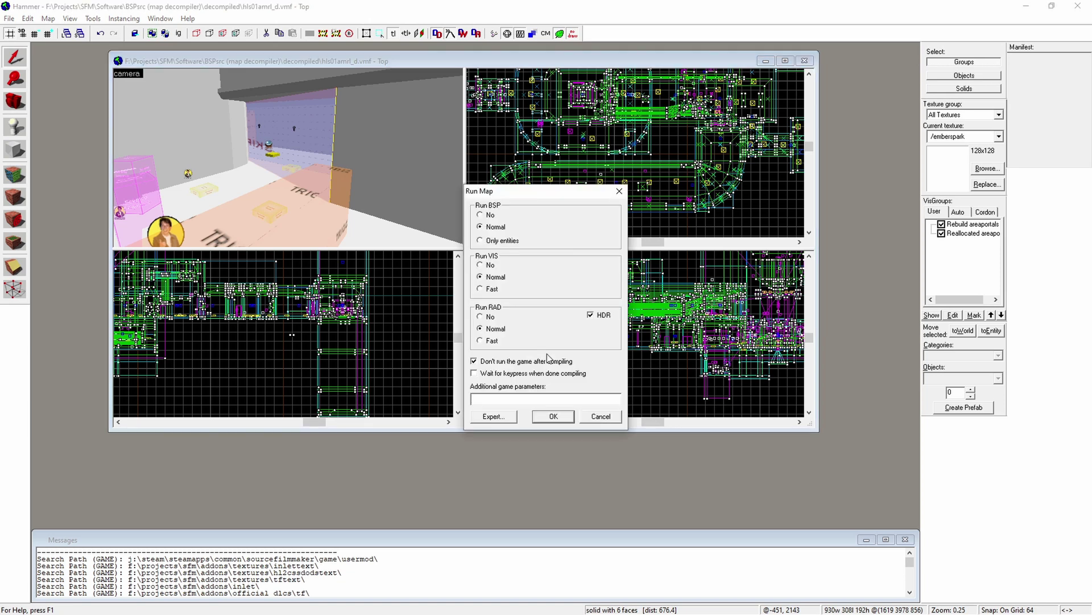
click(474, 373)
click(493, 417)
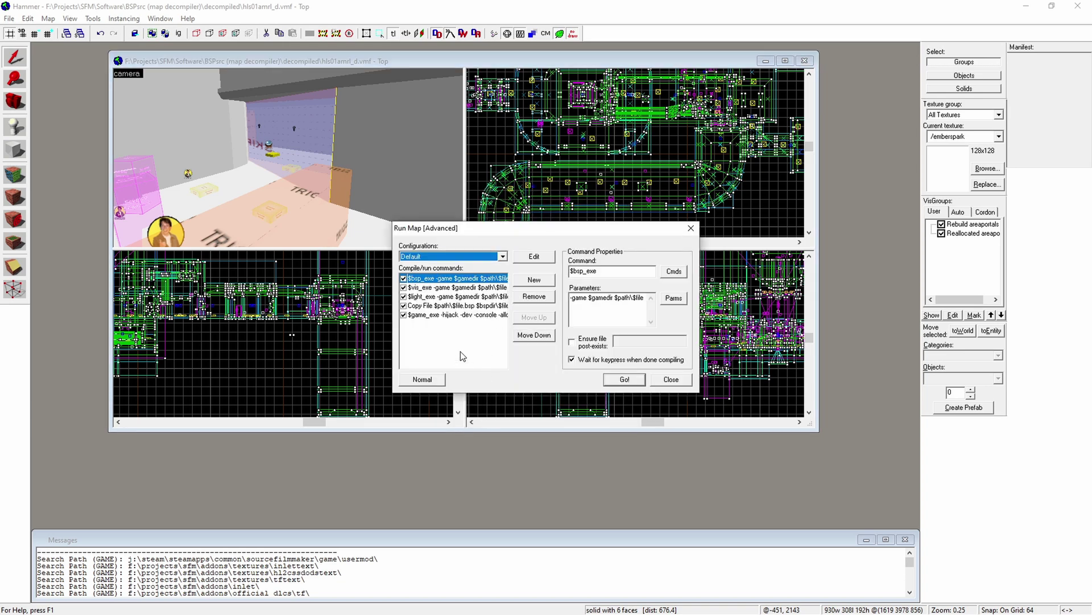
click(433, 380)
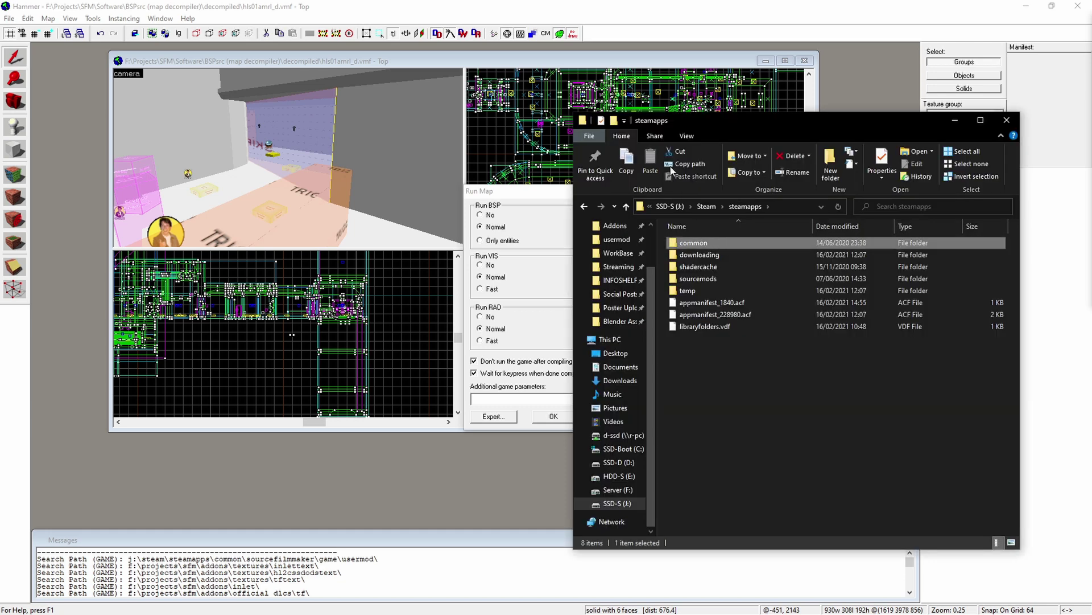
Browse from steamapps through common and SourceFilmmaker to game\bin, launch hammer.exe, and minimize the folder window.
click(623, 196)
click(620, 192)
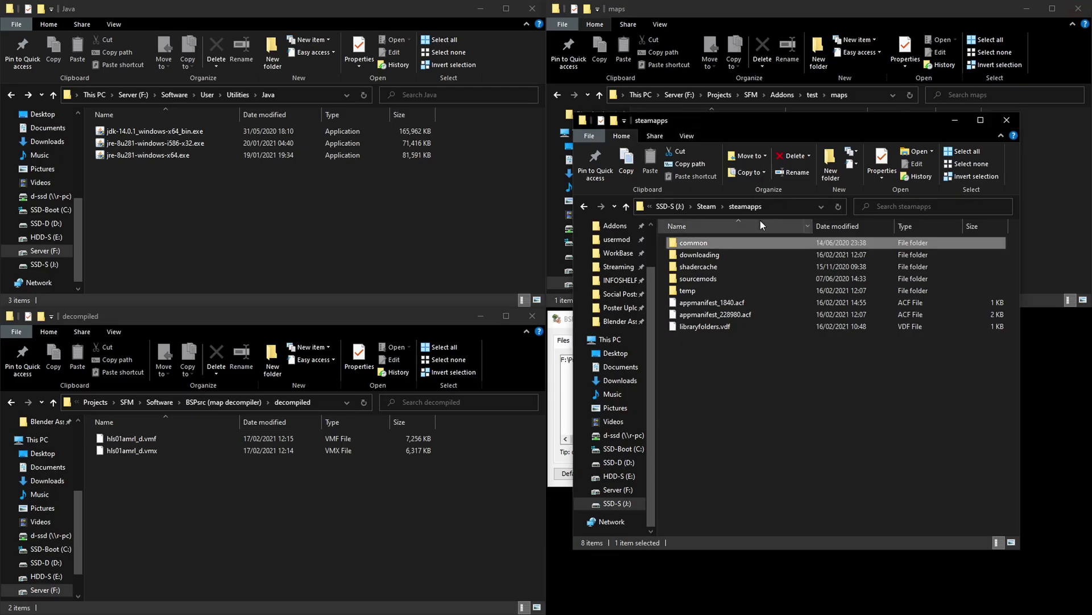
click(814, 421)
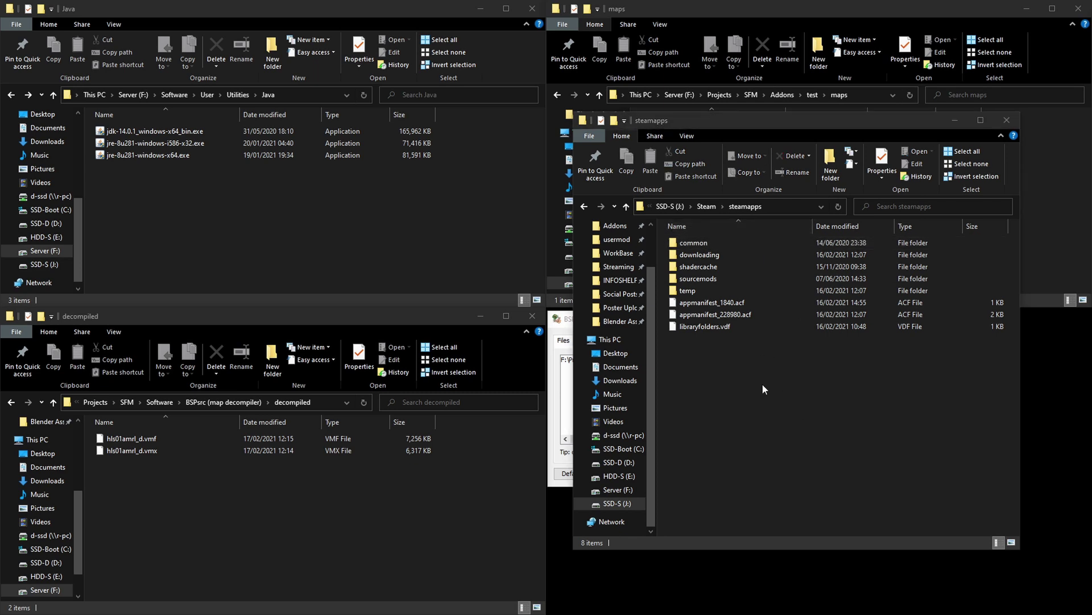
double_click(707, 244)
double_click(706, 245)
double_click(706, 244)
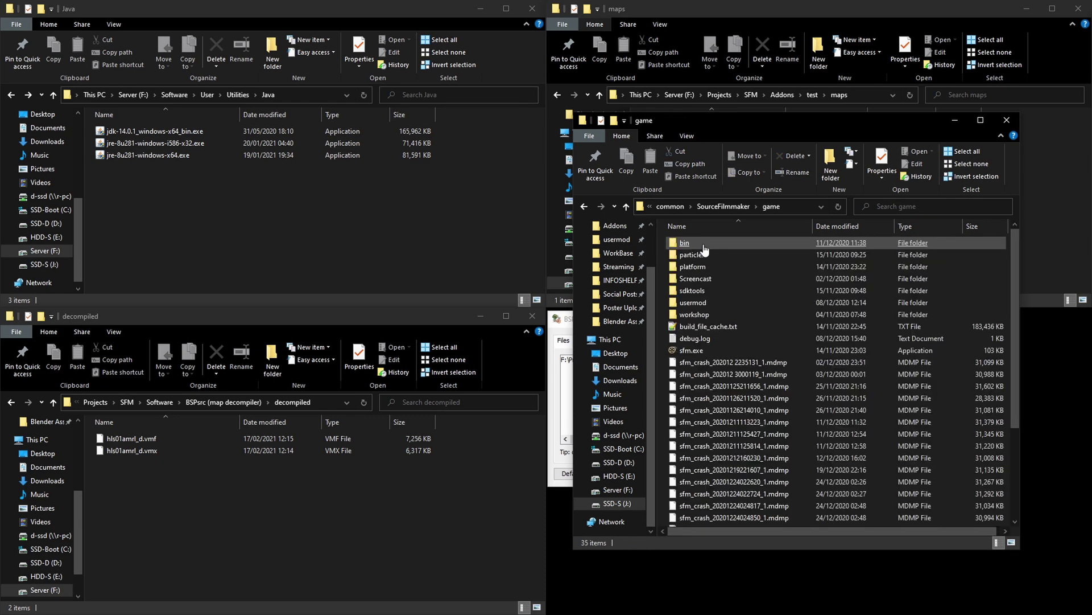
double_click(705, 245)
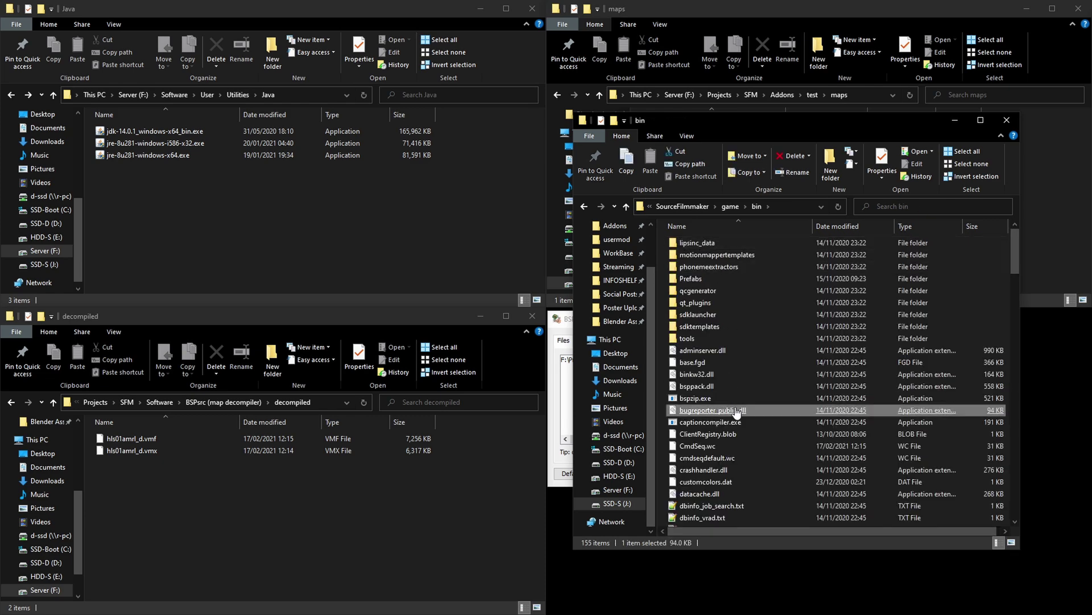
text(hammer)
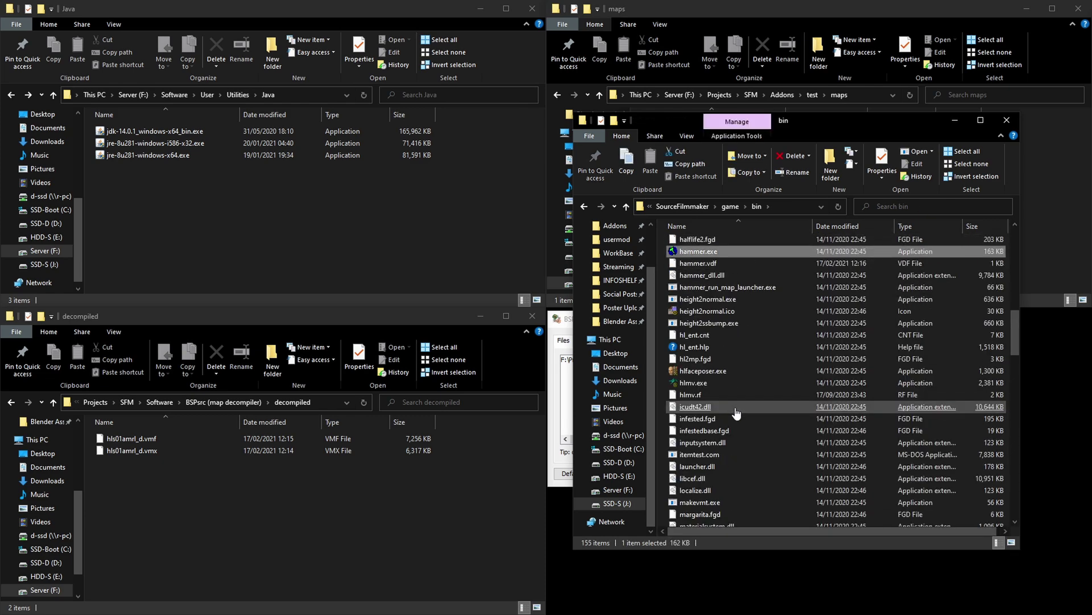
key(Return)
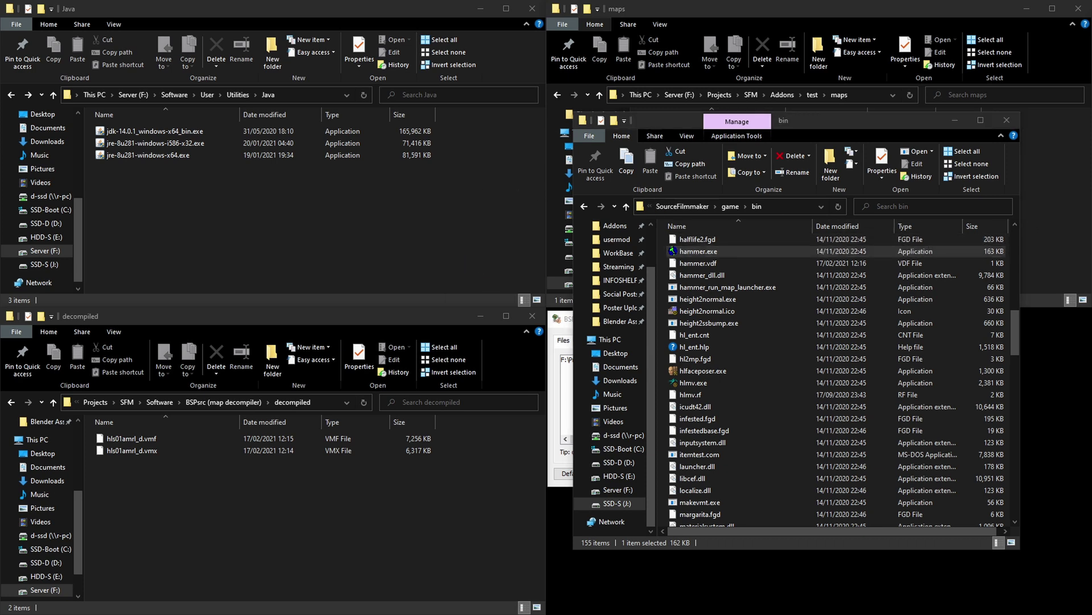
click(955, 120)
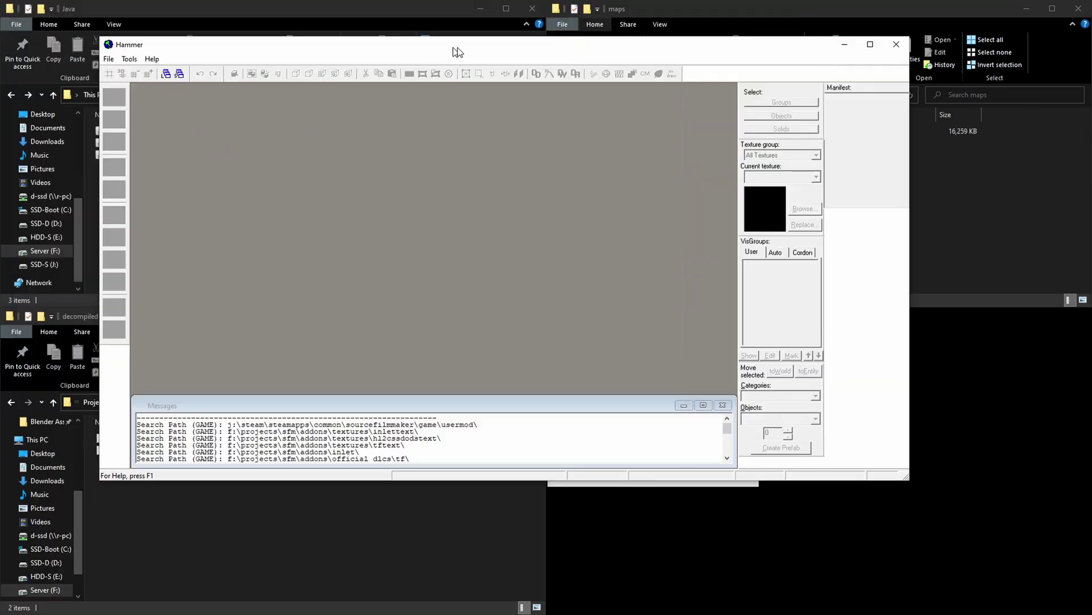
Maximize the newly launched Hammer and reopen hls01amrl_d.vmf in it.
double_click(458, 46)
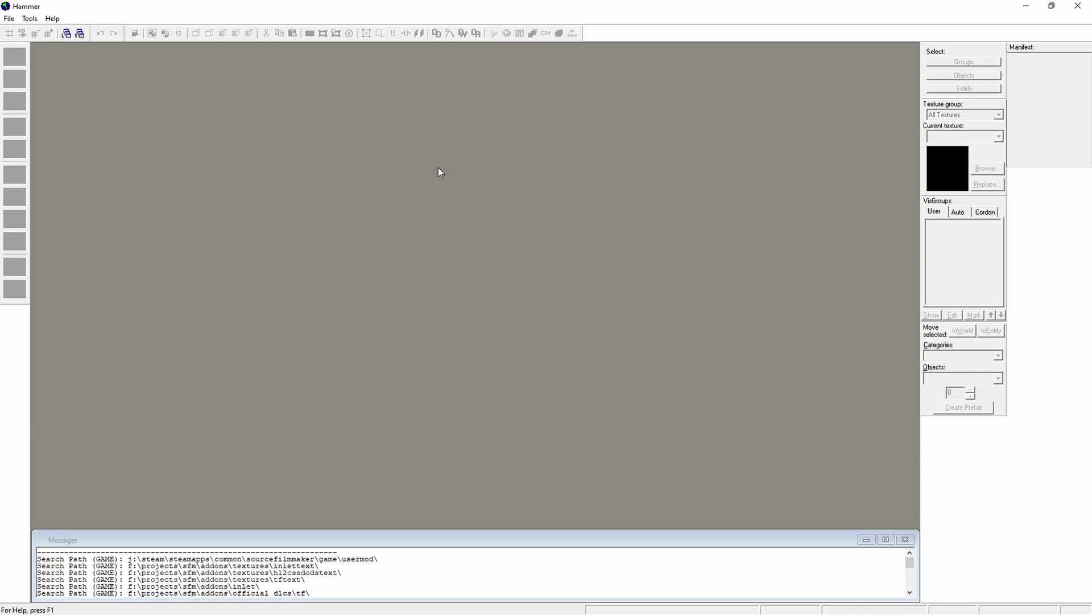
key(ctrl+o)
double_click(147, 109)
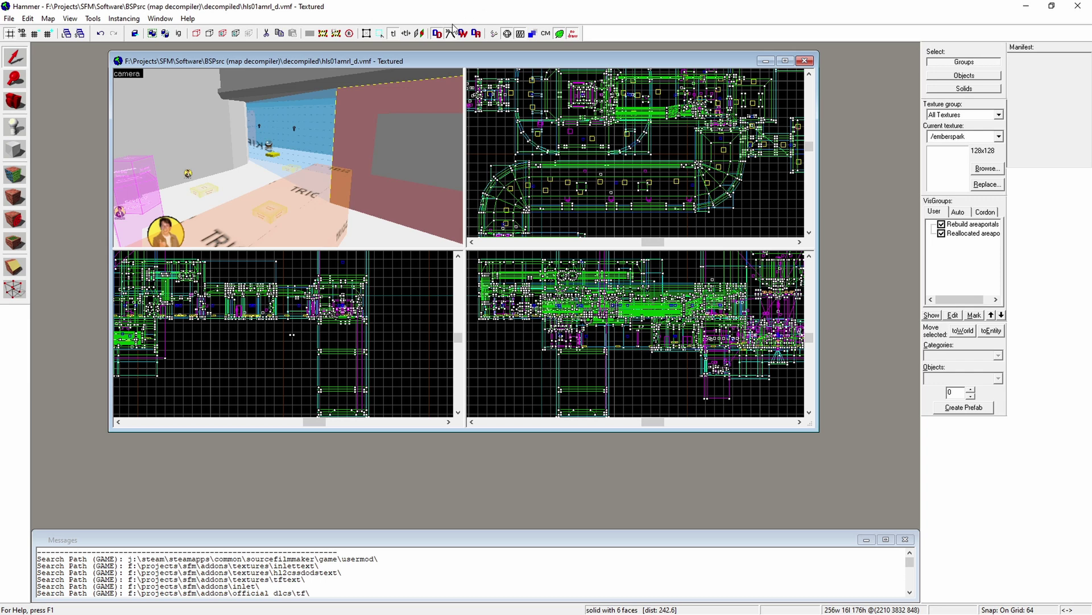
Compile the map with normal BSP, VIS and RAD, HDR enabled and no game launch, then close the finished compile console.
key(F9)
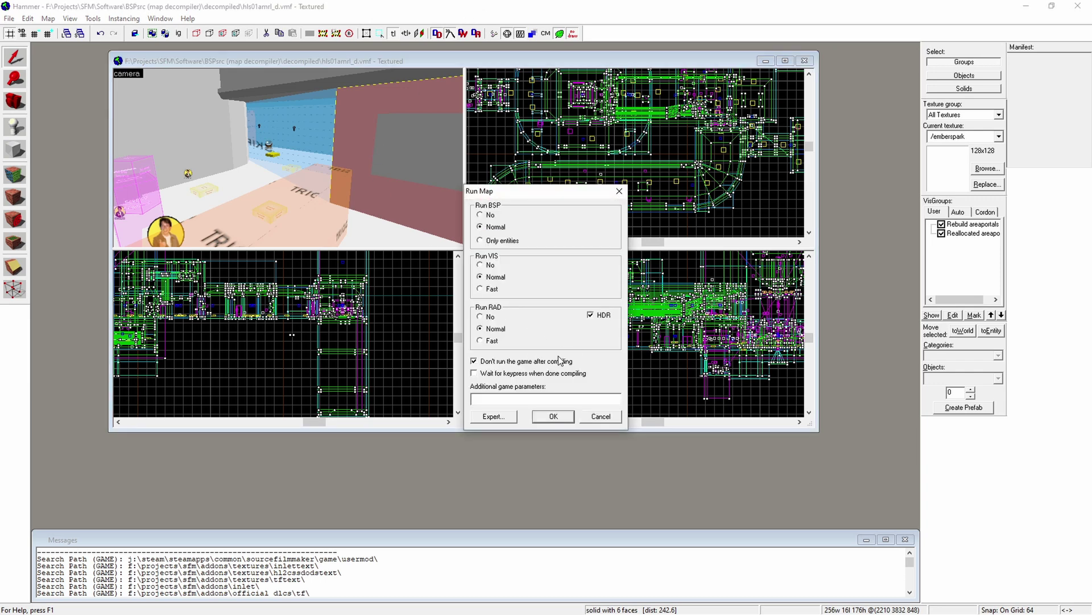
click(554, 419)
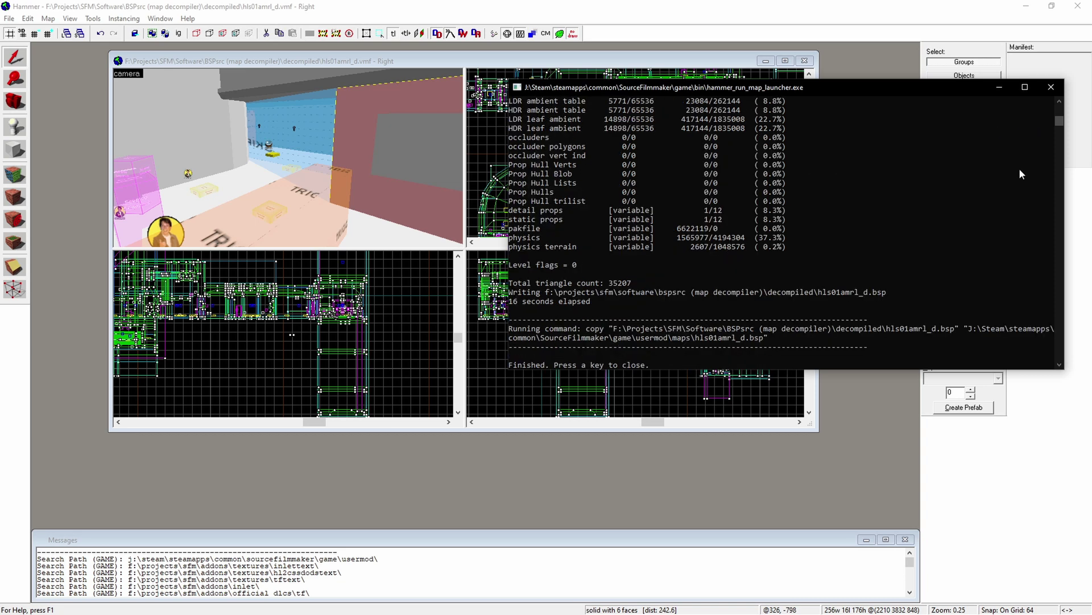
key(Return)
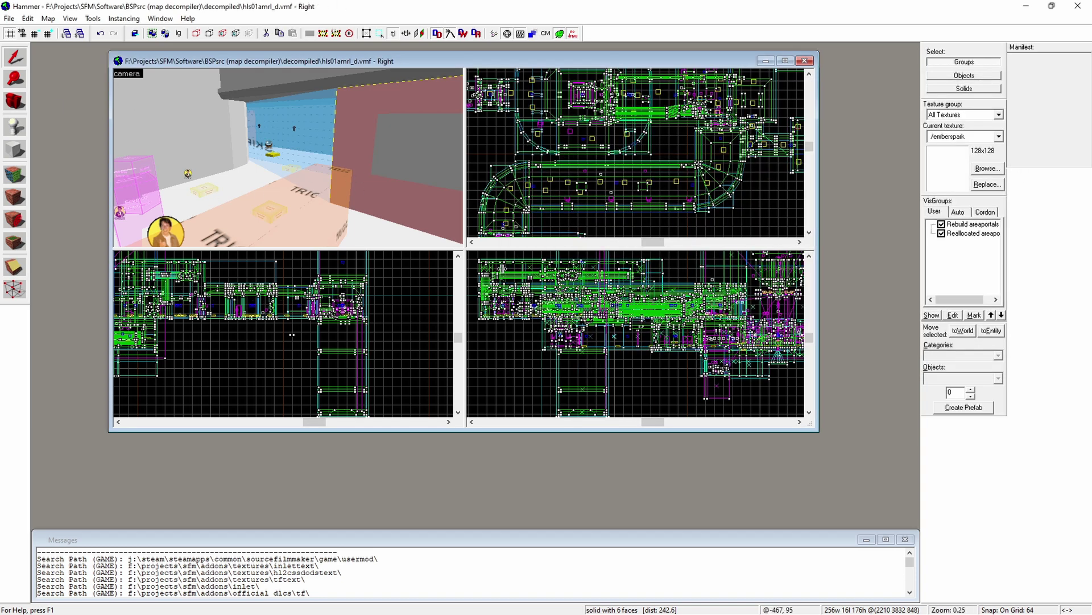
Inspect several brushes, check the pointfile loading dialog for hls01amrl_d.lin, and look over the map layout in the top view.
click(317, 212)
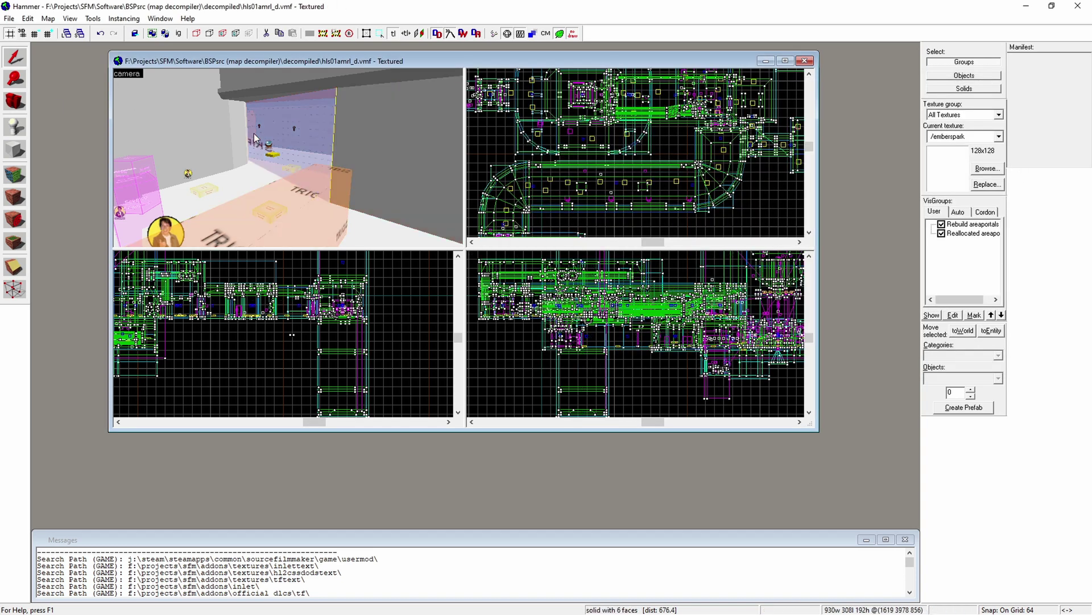
click(227, 161)
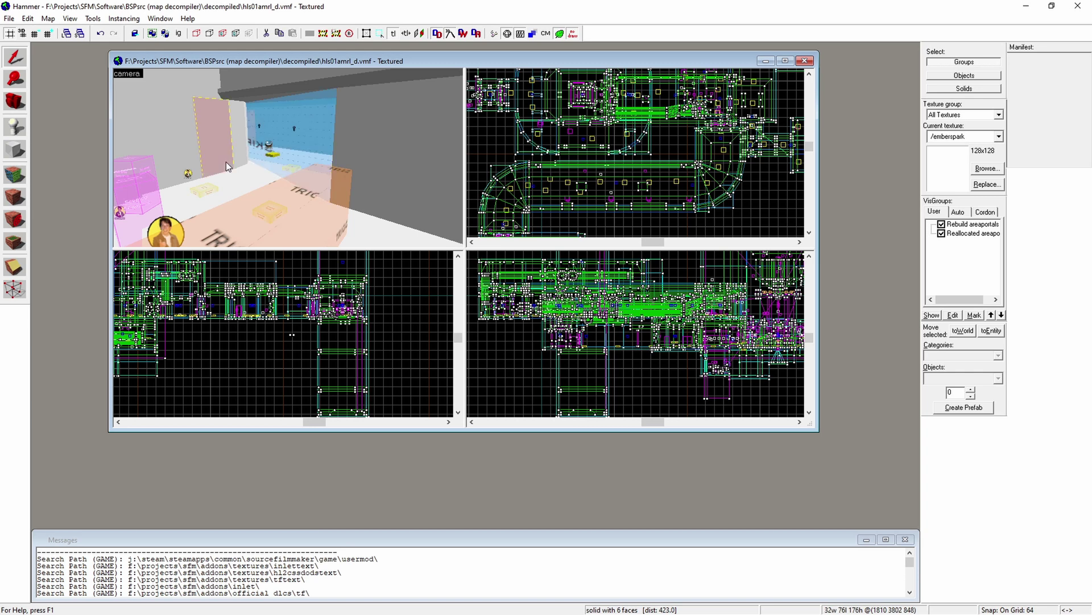
click(267, 177)
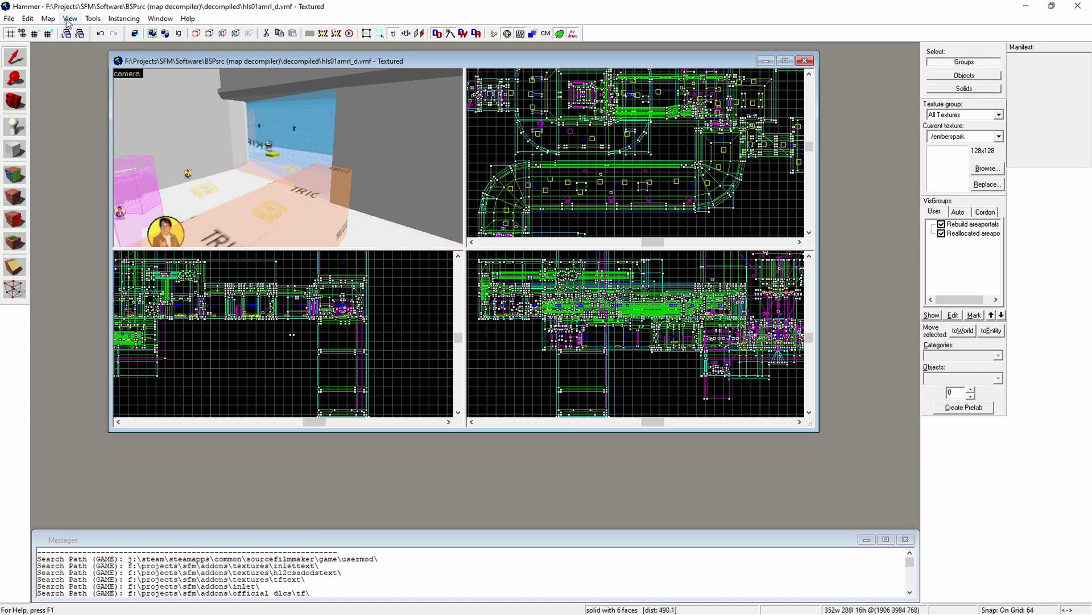
click(48, 19)
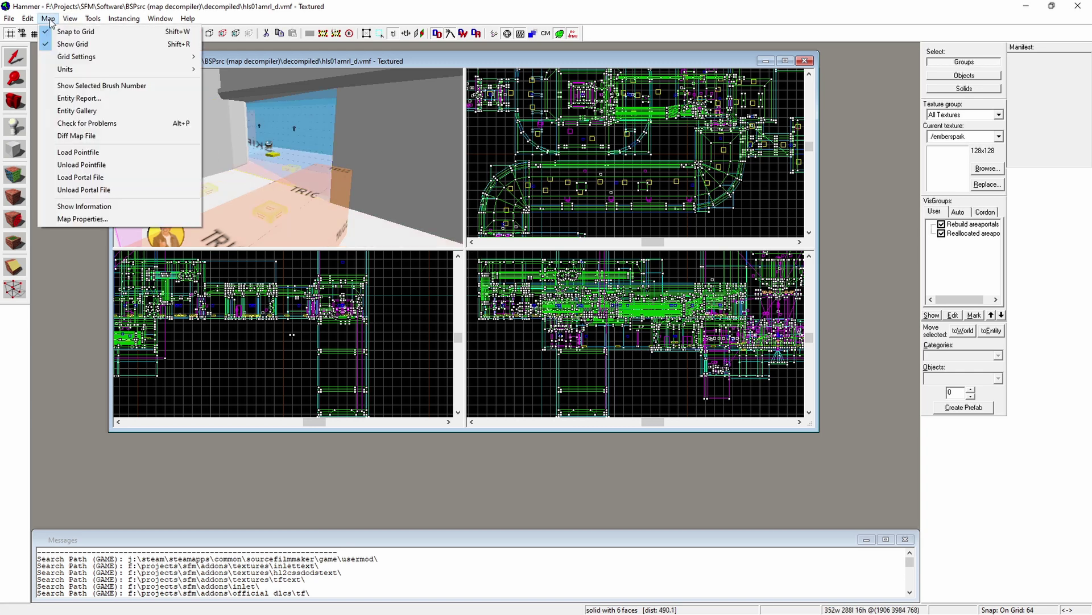
click(107, 151)
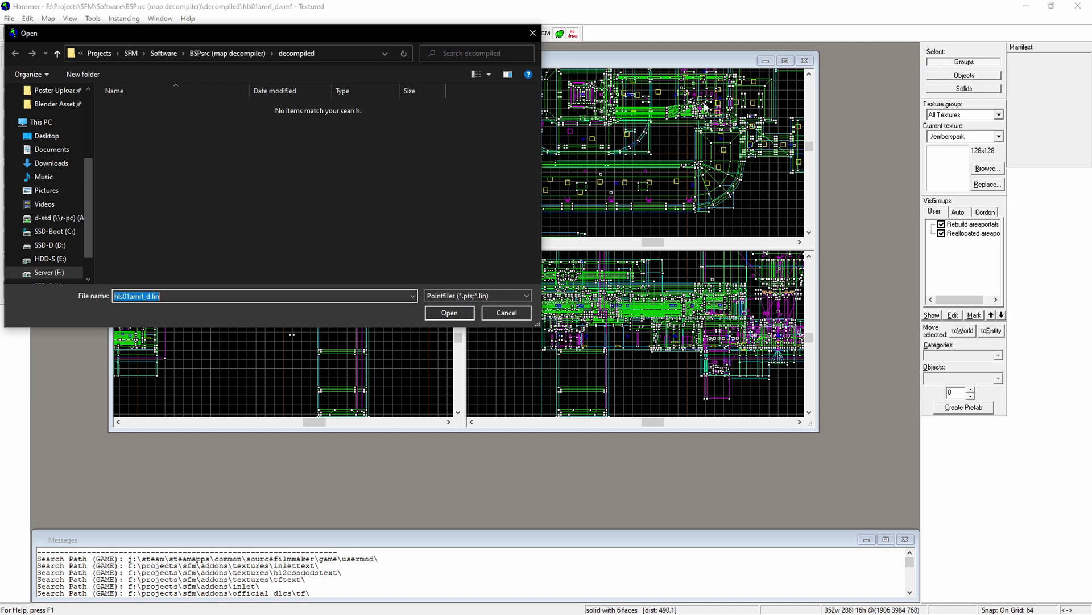
click(509, 314)
scroll(628, 177, down, 2)
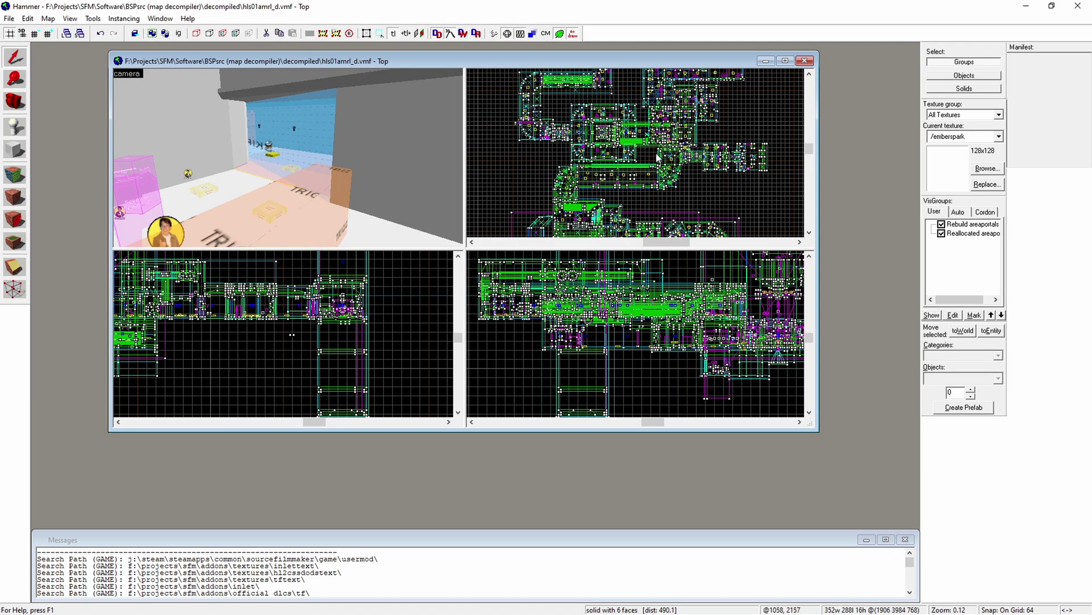
scroll(646, 204, down, 3)
scroll(646, 204, up, 2)
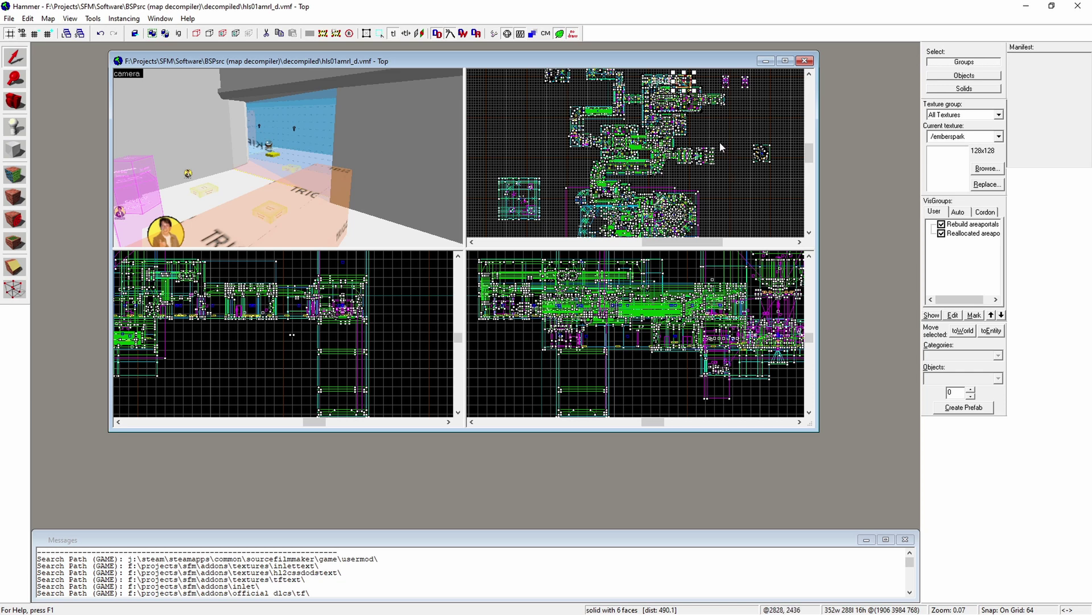
Close Hammer and BSPSource, and locate the compiled hls01amrl_d.bsp in the decompiled folder.
click(1072, 10)
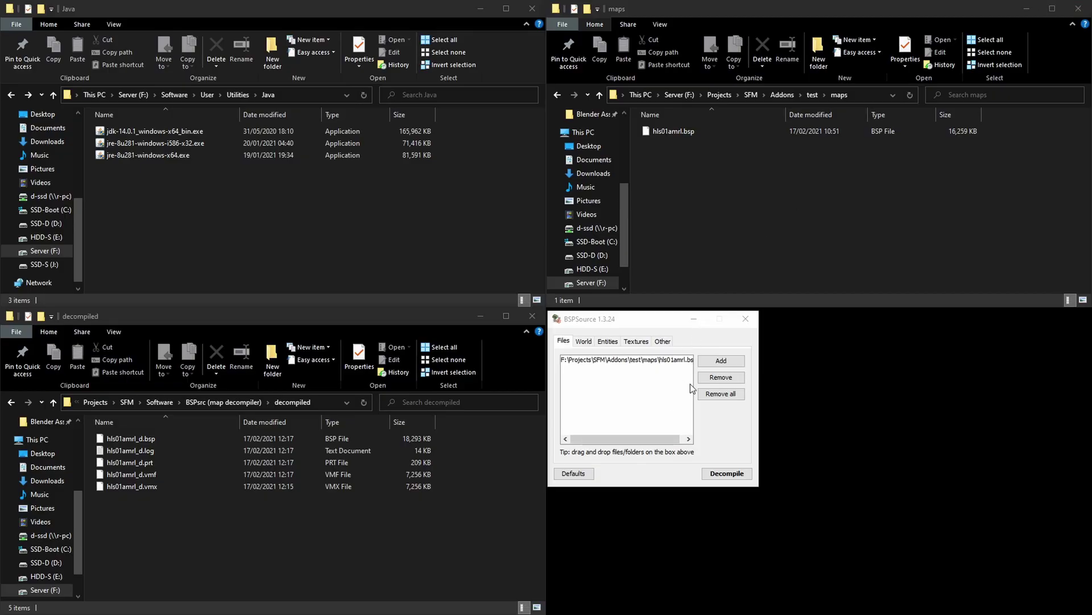
click(747, 319)
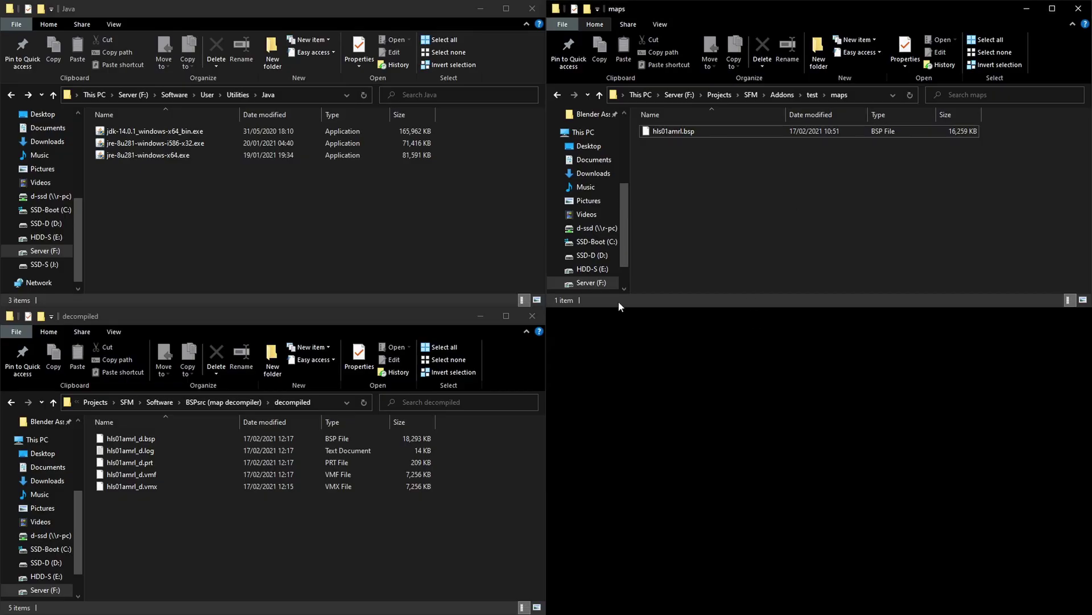
click(220, 531)
click(162, 445)
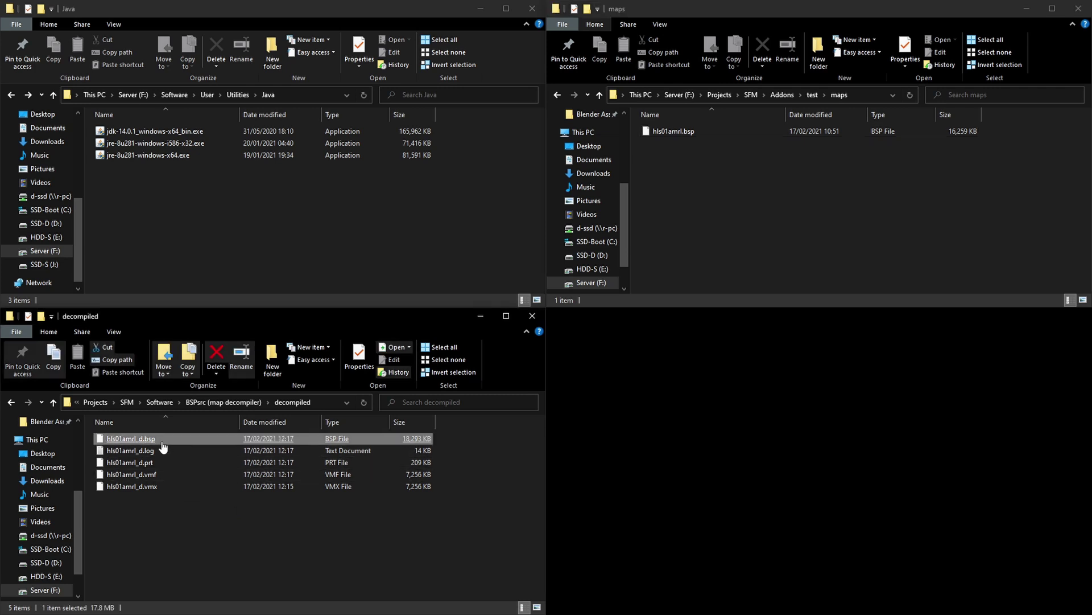
click(699, 204)
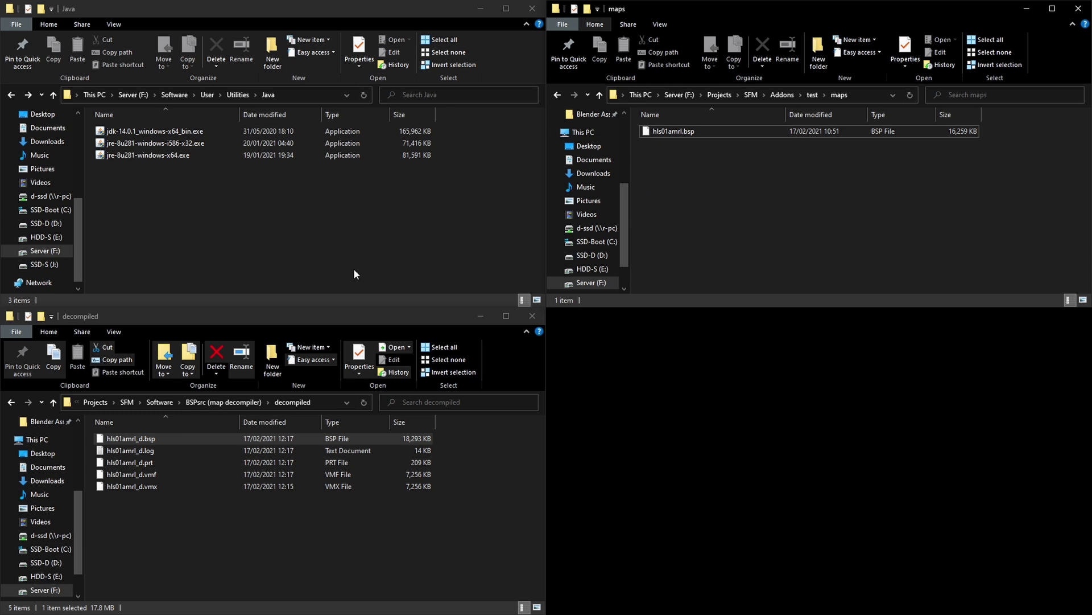
Go to the maps folder inside SourceFilmmaker's usermod and delete hls01amrl_dec.bsp from it.
click(317, 262)
drag(74, 225, 85, 139)
click(52, 177)
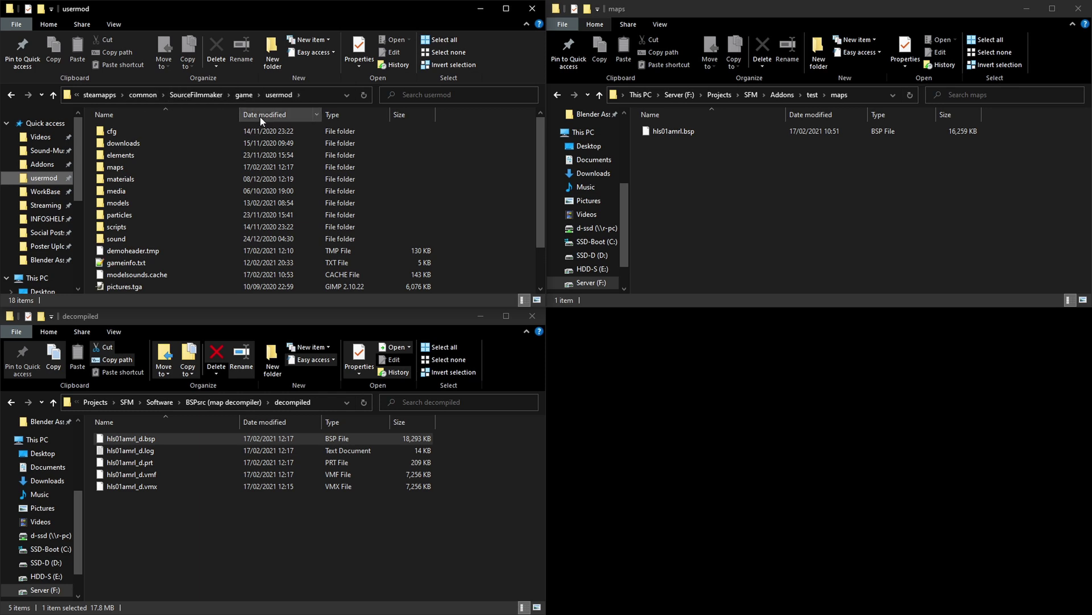
double_click(116, 167)
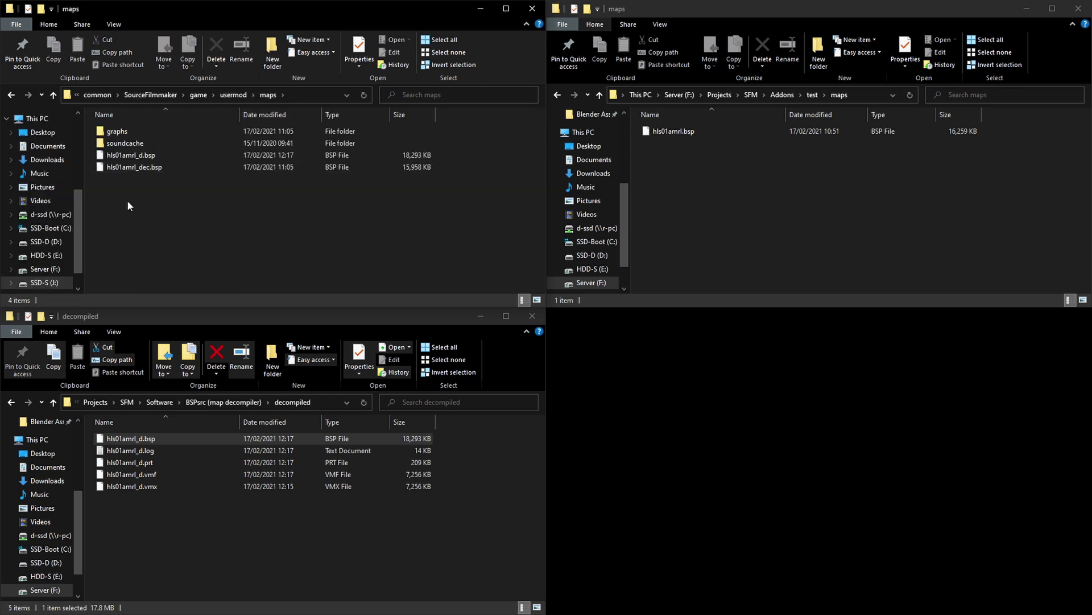
click(150, 170)
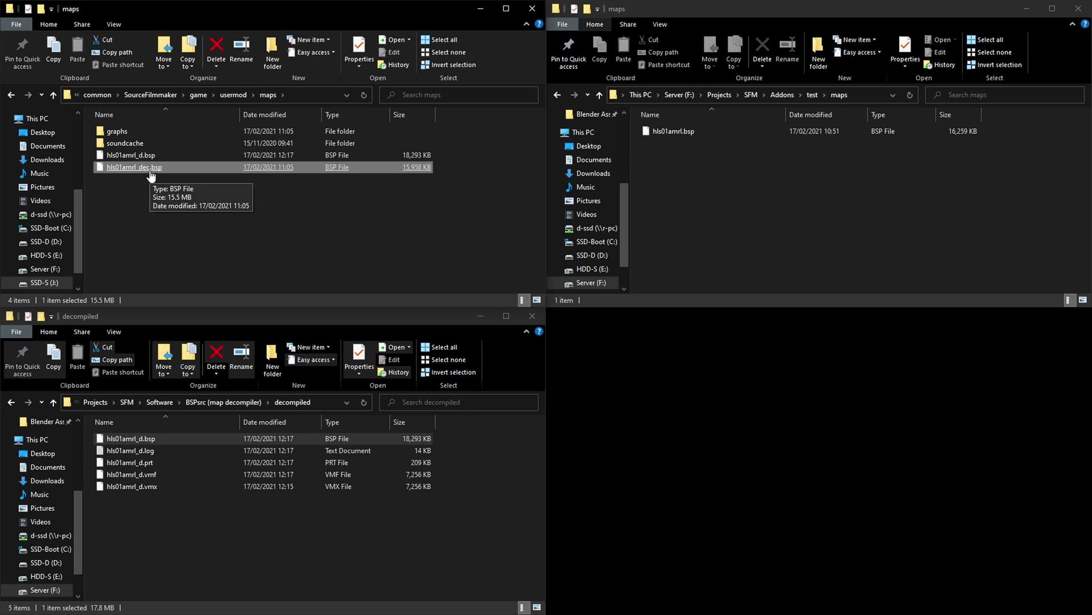
key(Delete)
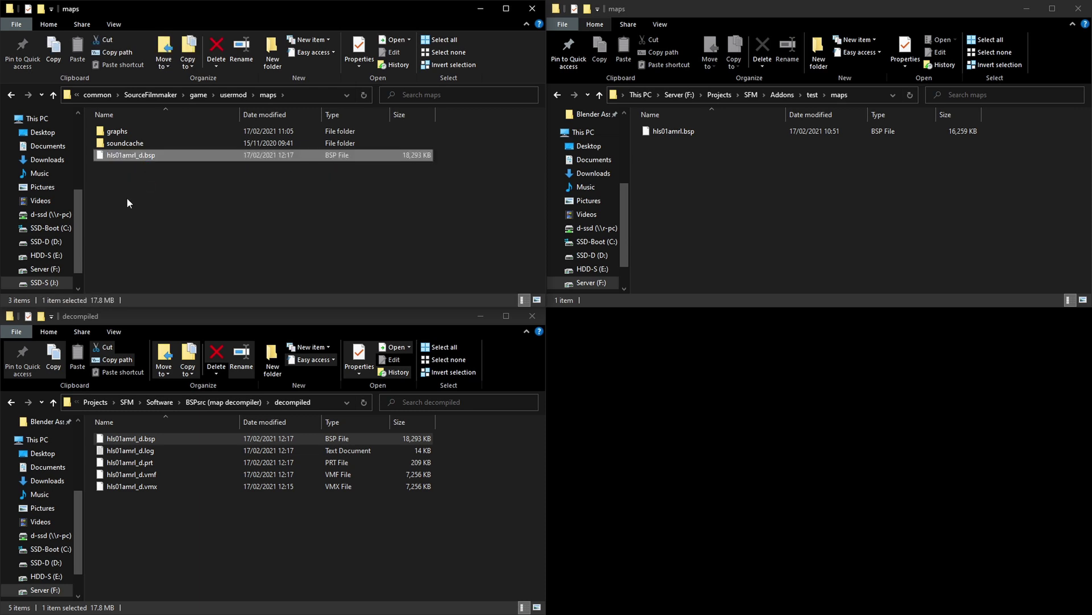
Put hls01amrl_d.bsp from usermod\maps into the test addon's maps folder.
key(ctrl+c)
drag(723, 224, 768, 177)
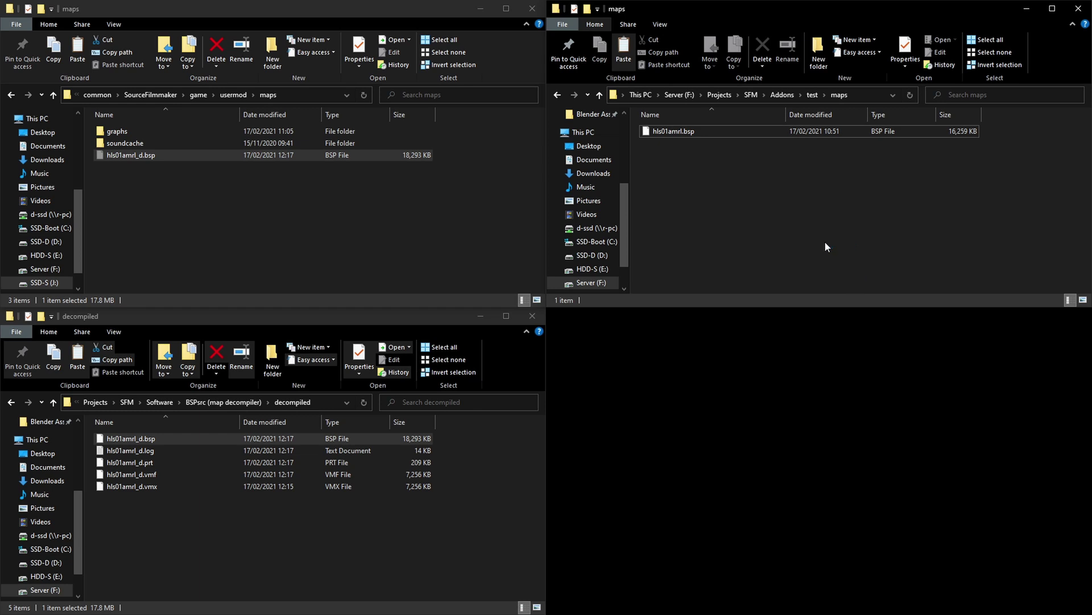
key(ctrl+v)
drag(800, 224, 703, 269)
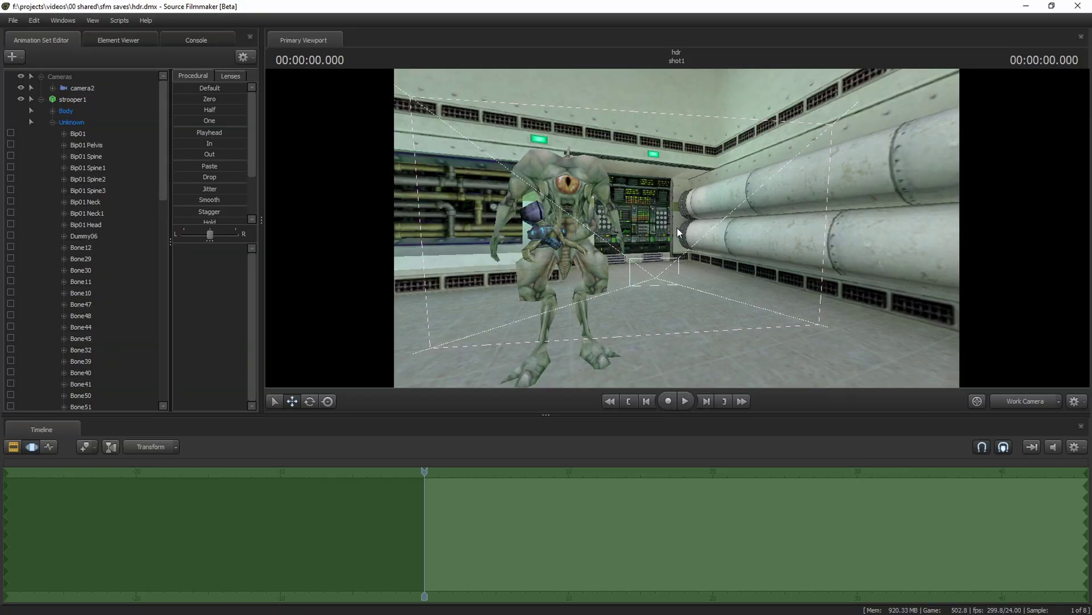
Switch to Source Filmmaker, unload the current map from the hdr session, and open the map selection.
right_click(674, 231)
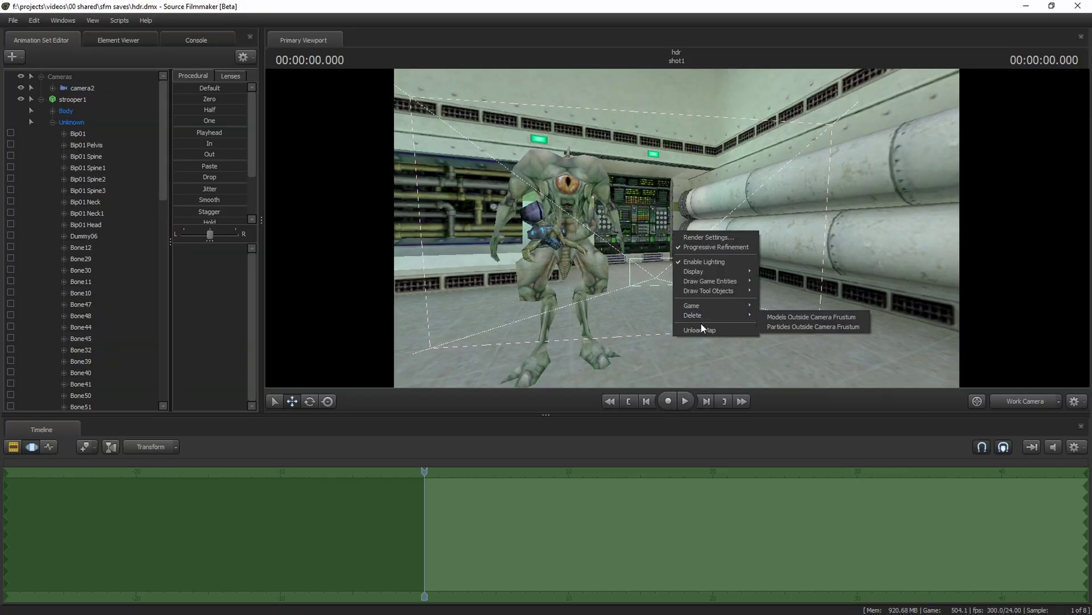
click(700, 330)
right_click(648, 253)
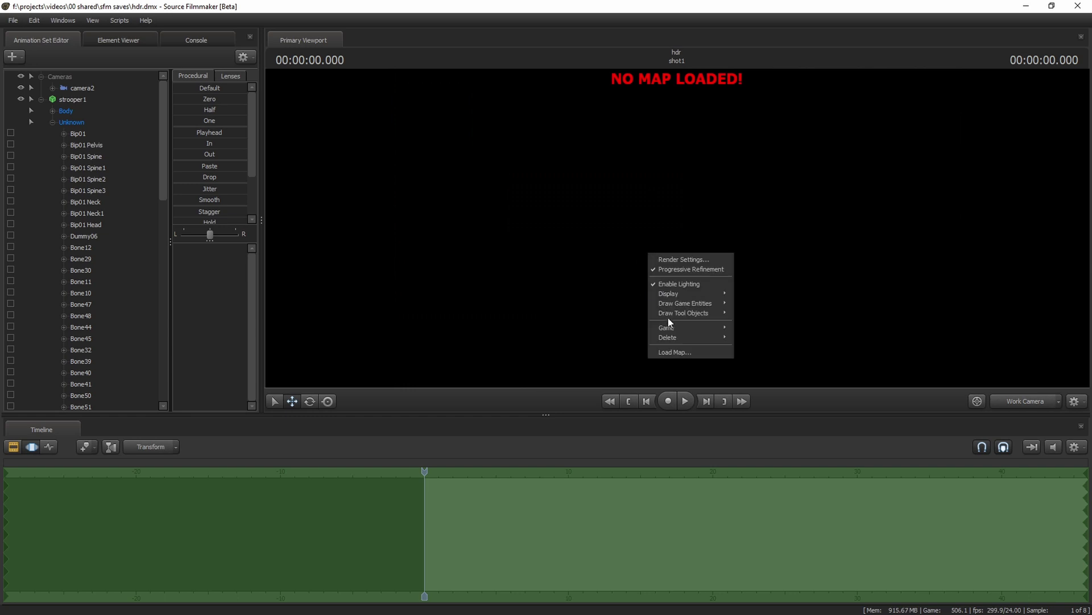
click(665, 354)
right_click(664, 359)
click(667, 395)
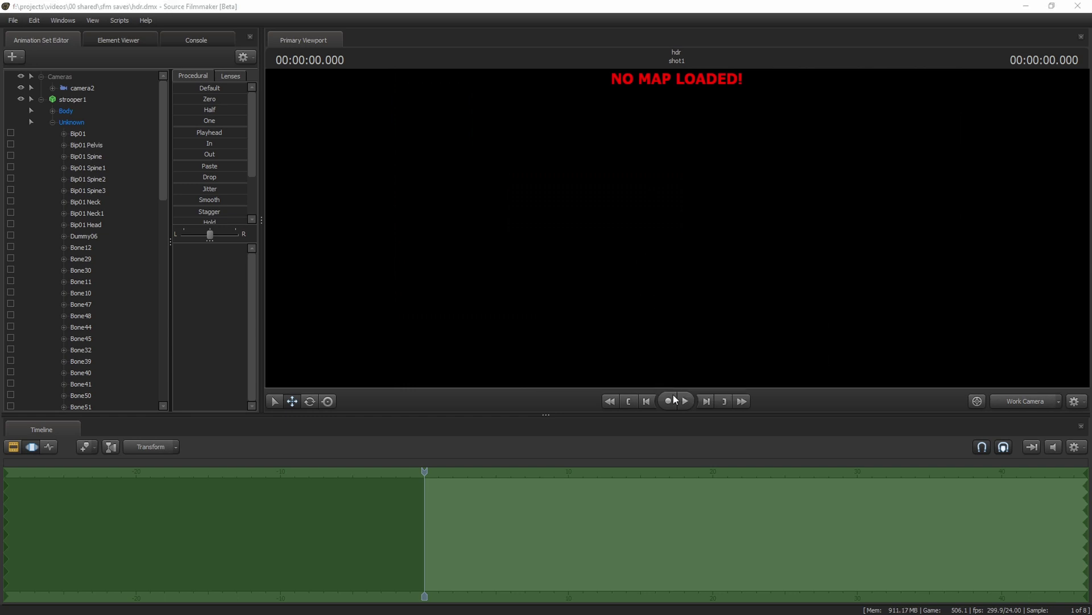
Rescan the test mod's BSP files, clear the filter, and load hls01amrl_d.bsp.
click(642, 241)
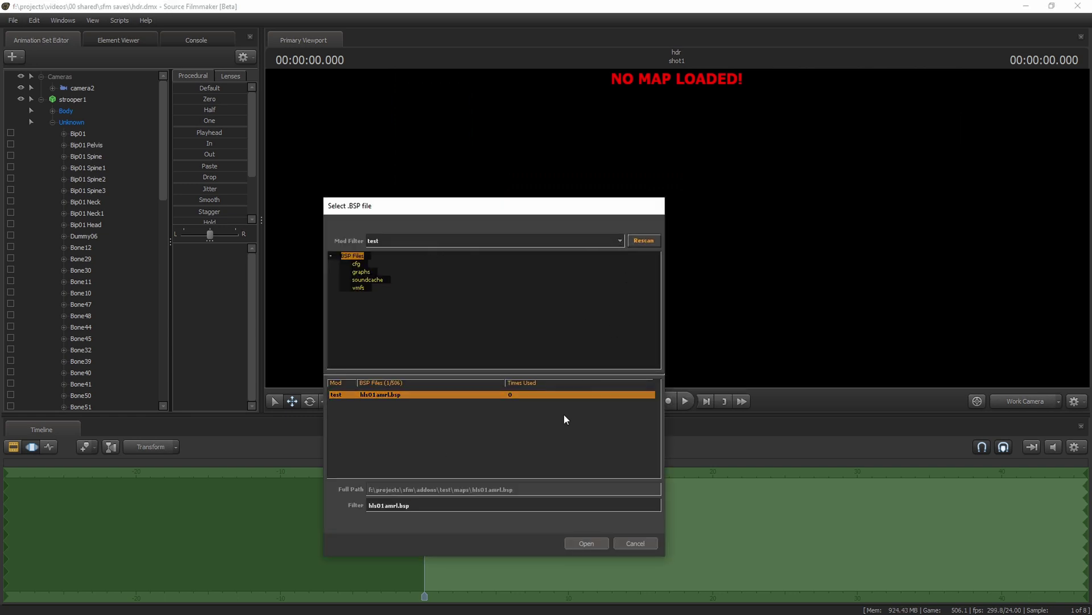
click(442, 505)
key(BackSpace)
click(429, 403)
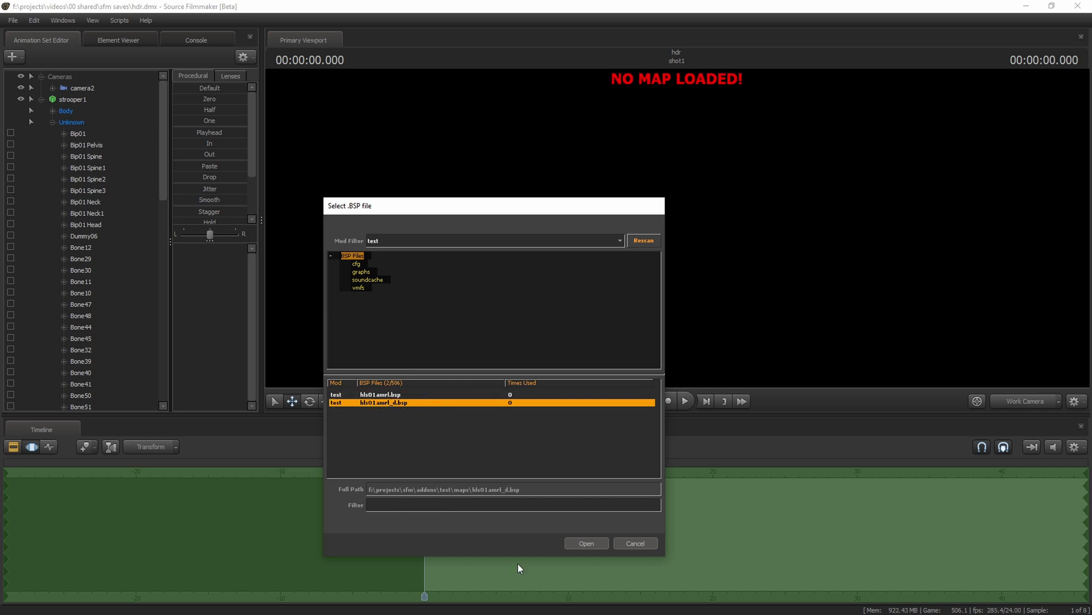
click(579, 544)
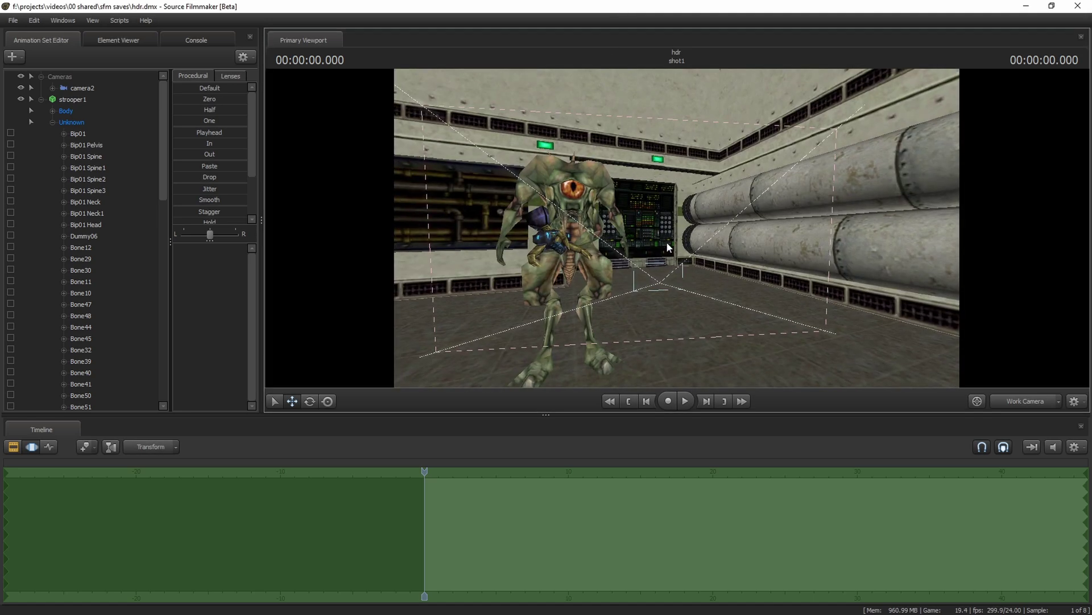
Toggle the viewport lighting to show the map's own lighting, and switch the viewport to camera2.
right_drag(678, 231, 718, 247)
click(705, 254)
right_click(705, 215)
click(722, 250)
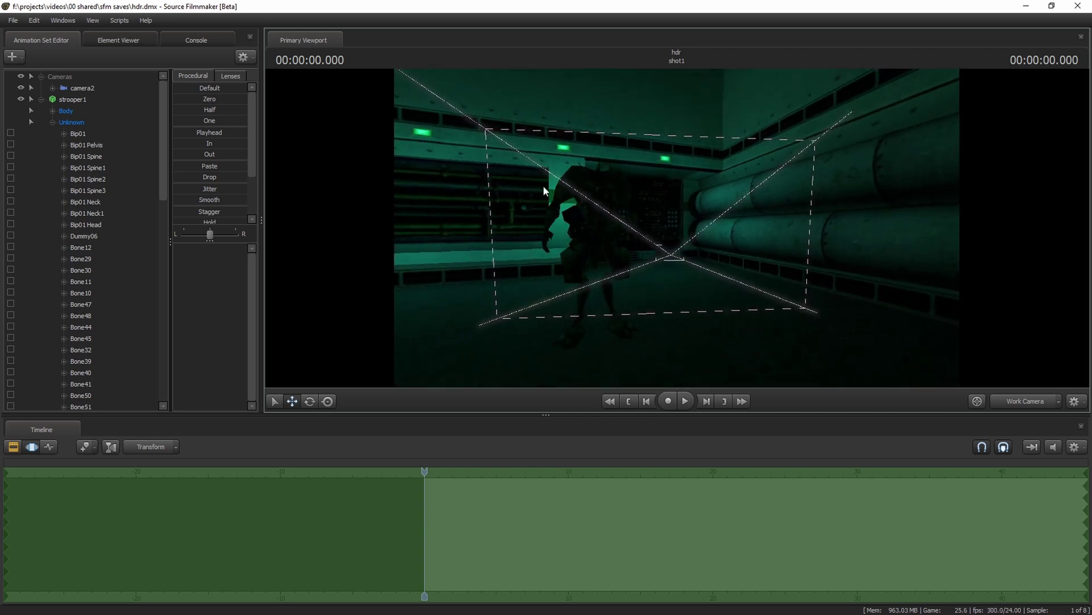
click(1008, 403)
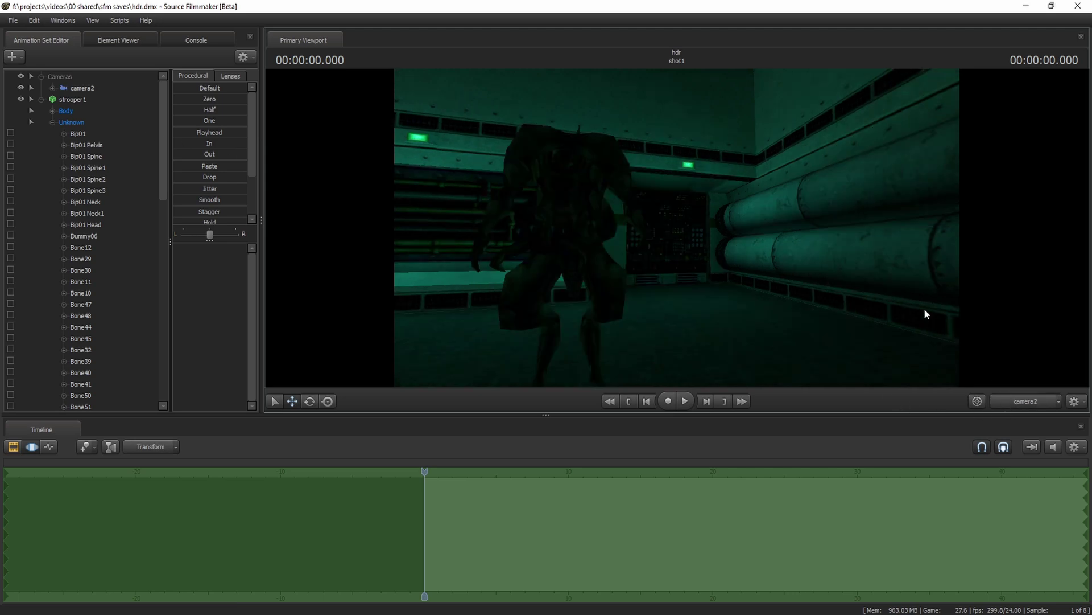
Collapse the strooper1 animation set and create a new light in the scene.
click(41, 99)
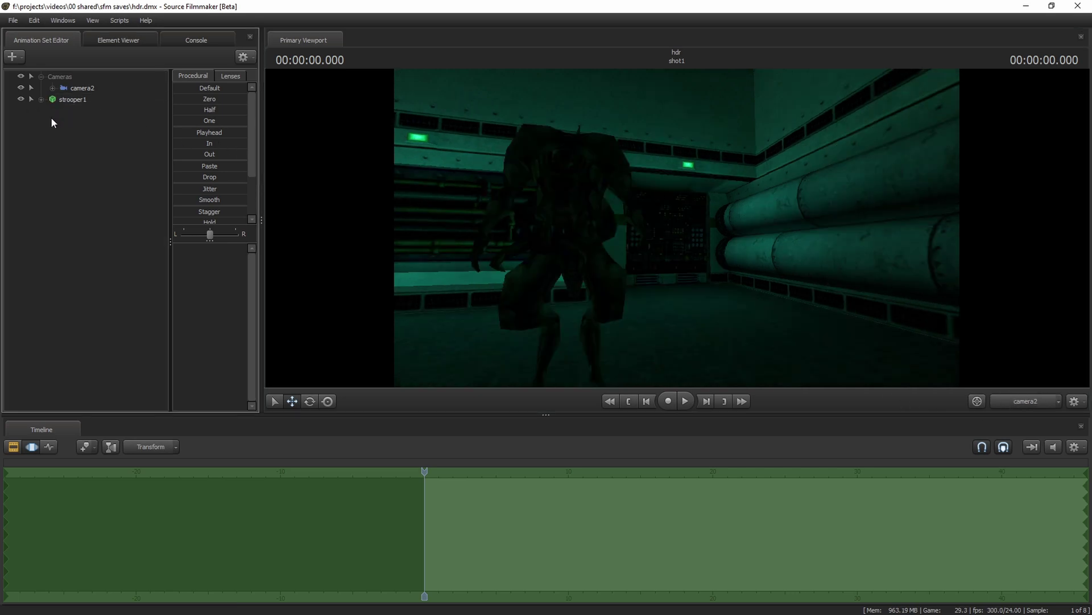
right_click(74, 163)
click(98, 156)
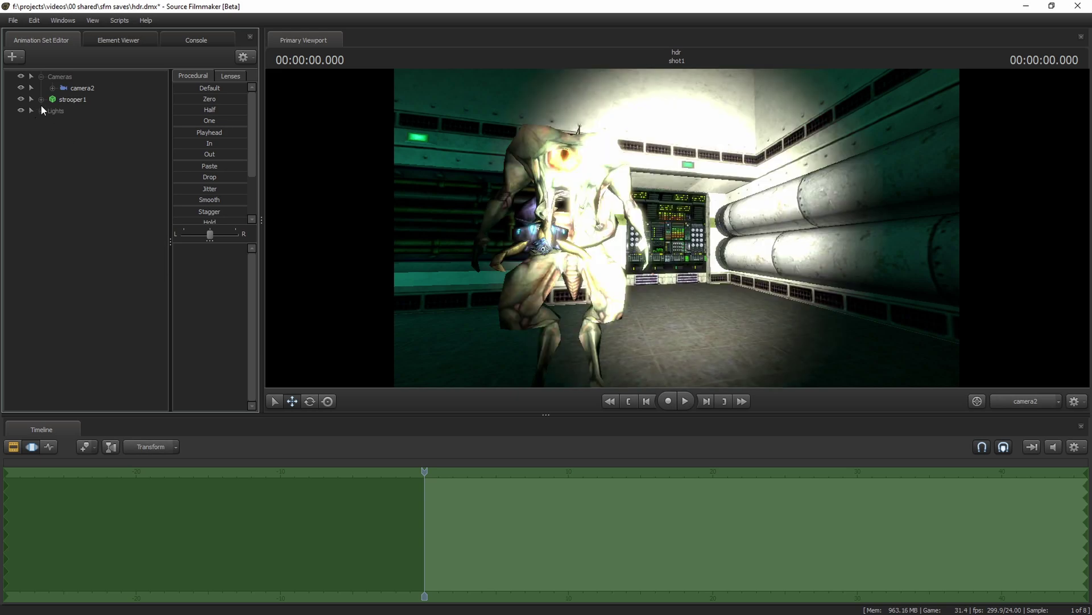
Reposition light1 by looking through it so it lights the strooper, and lower its intensity.
click(76, 122)
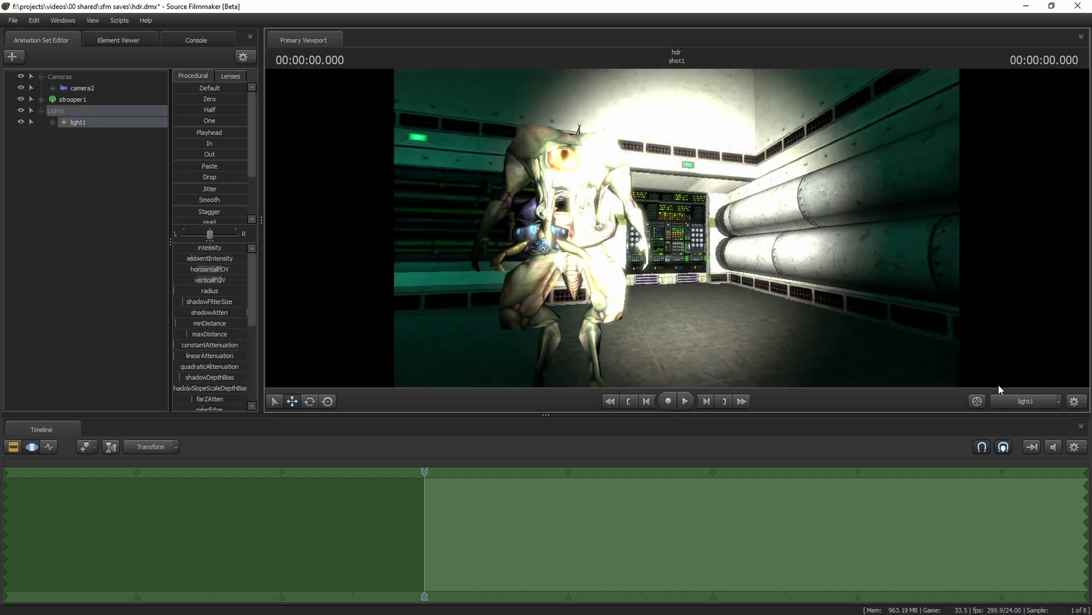
click(1018, 401)
drag(957, 358, 957, 357)
scroll(993, 394, down, 3)
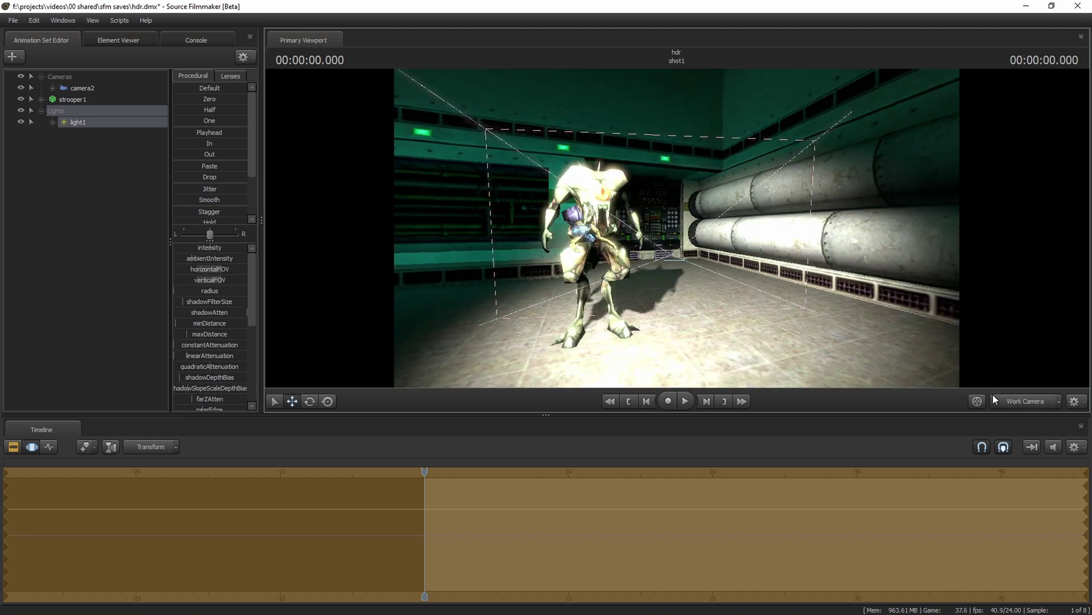
drag(209, 248, 209, 248)
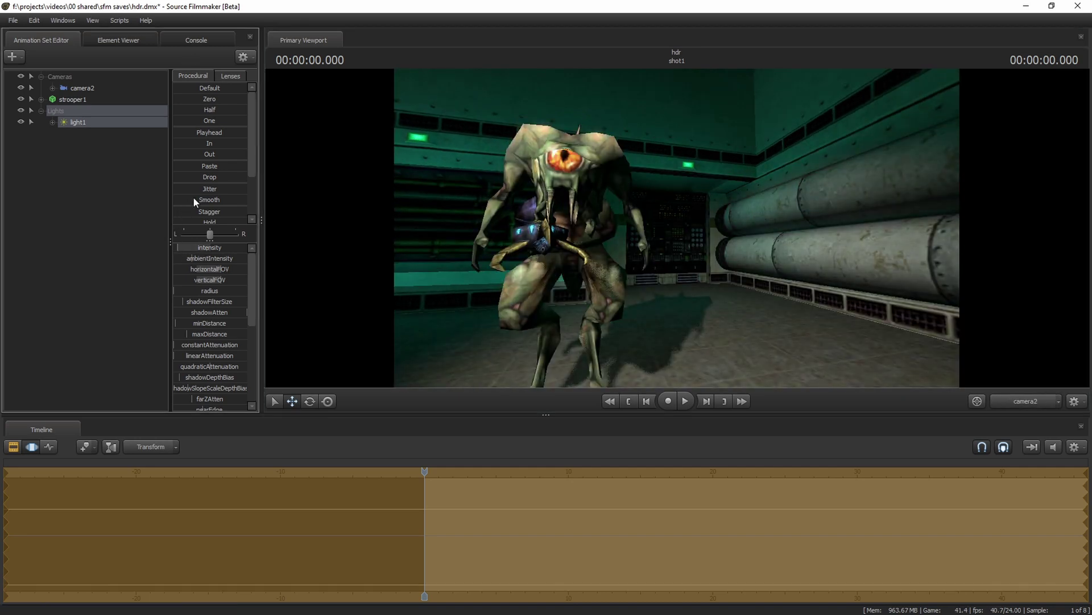